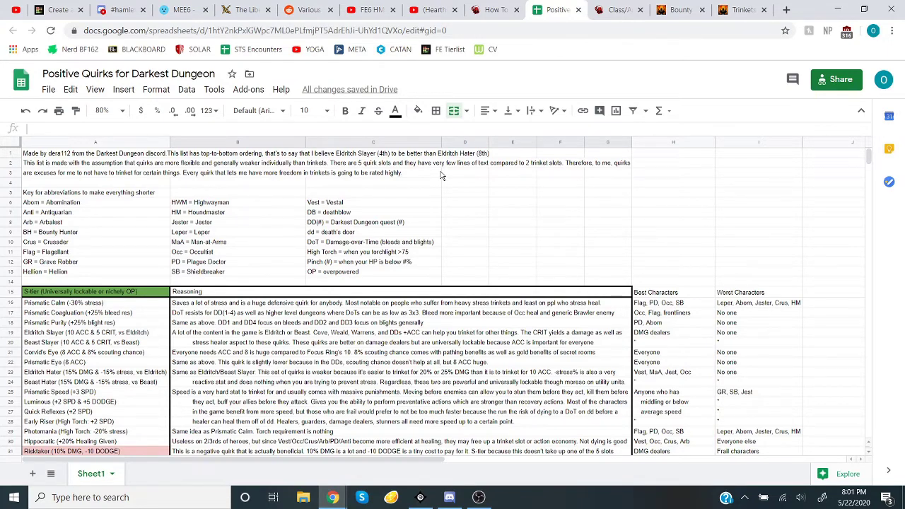
# Step: Look through the whole positive quirks tier list, from the introductory notes and S-tier down to the E-tier quirks
pyautogui.scroll(-20, 142, 232)
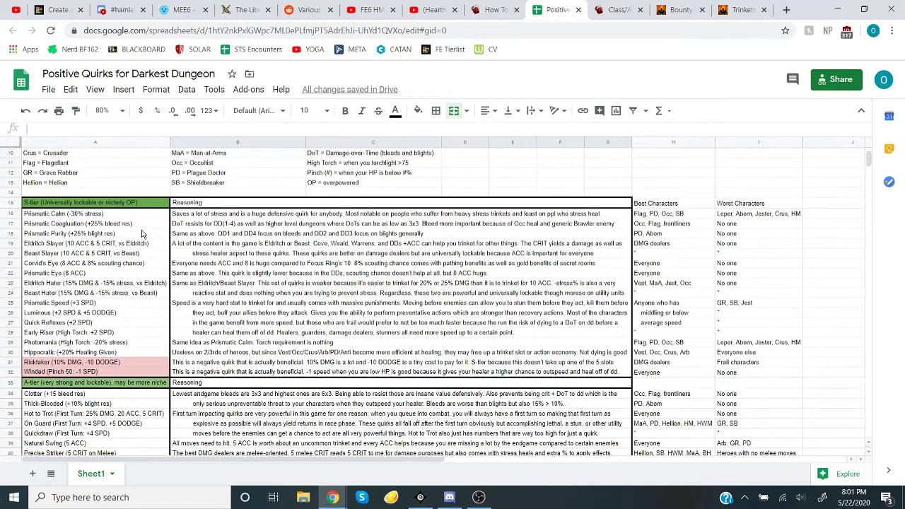
pyautogui.scroll(-5, 141, 232)
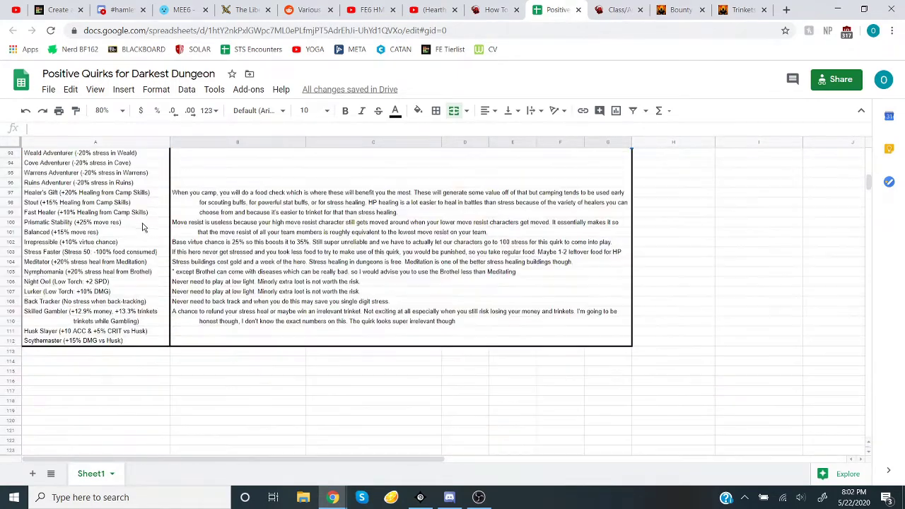
pyautogui.scroll(5, 295, 277)
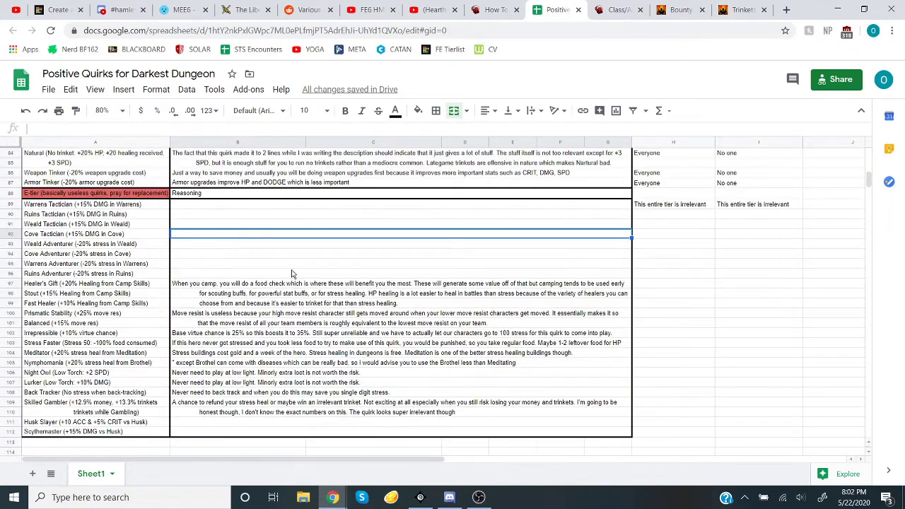
pyautogui.scroll(20, 283, 277)
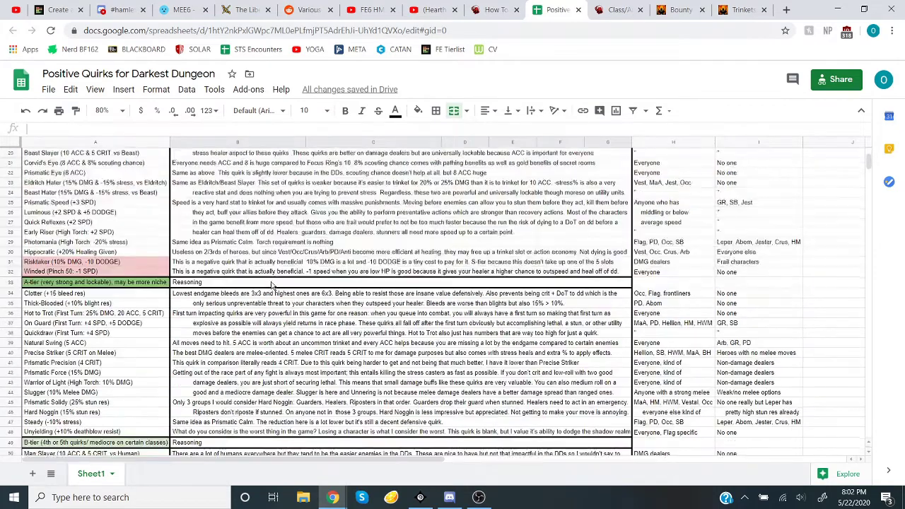
pyautogui.scroll(-20, 279, 279)
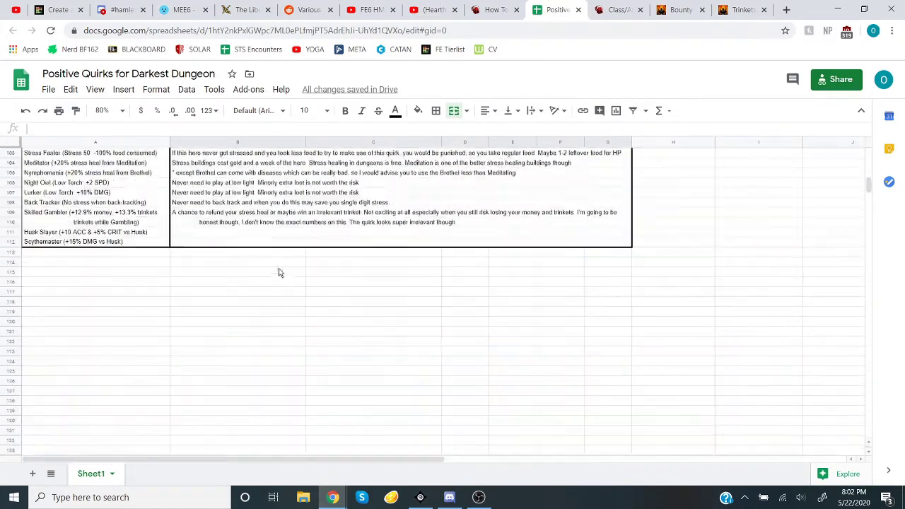
pyautogui.scroll(6, 278, 276)
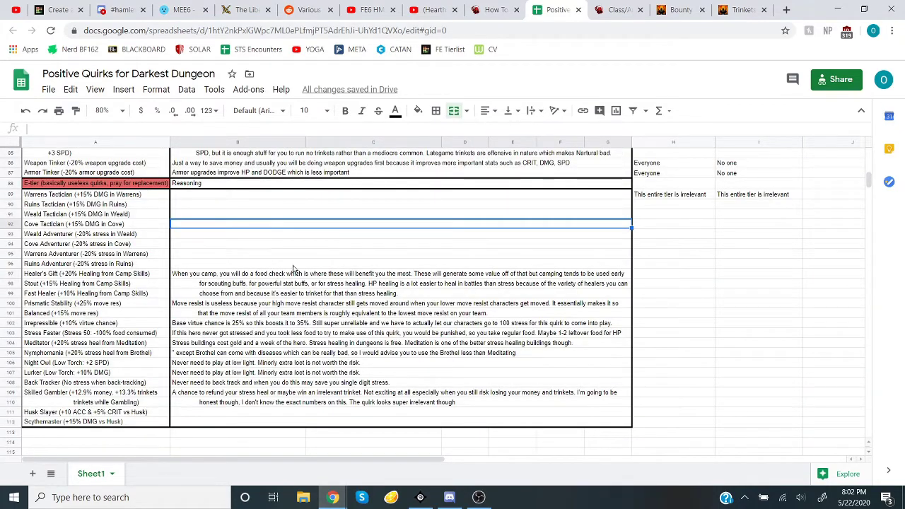
pyautogui.scroll(3, 285, 273)
pyautogui.scroll(20, 285, 272)
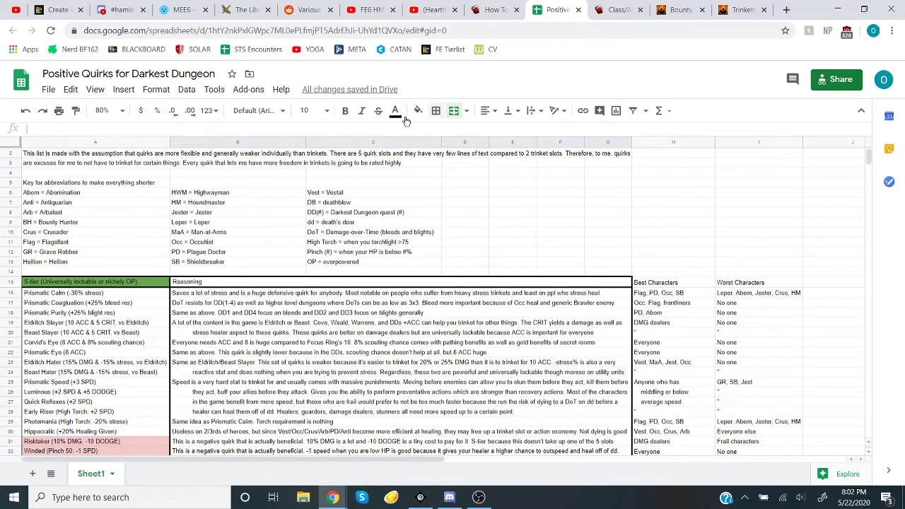
pyautogui.scroll(1, 90, 147)
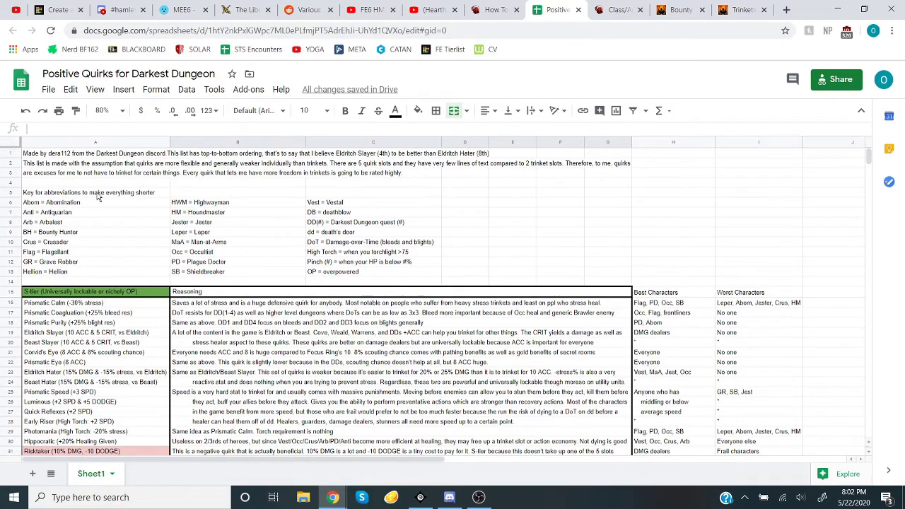
# Step: Review the introductory notes and abbreviation key above the tier list, along with the first S-tier quirks
pyautogui.click(58, 167)
pyautogui.click(283, 202)
pyautogui.click(298, 186)
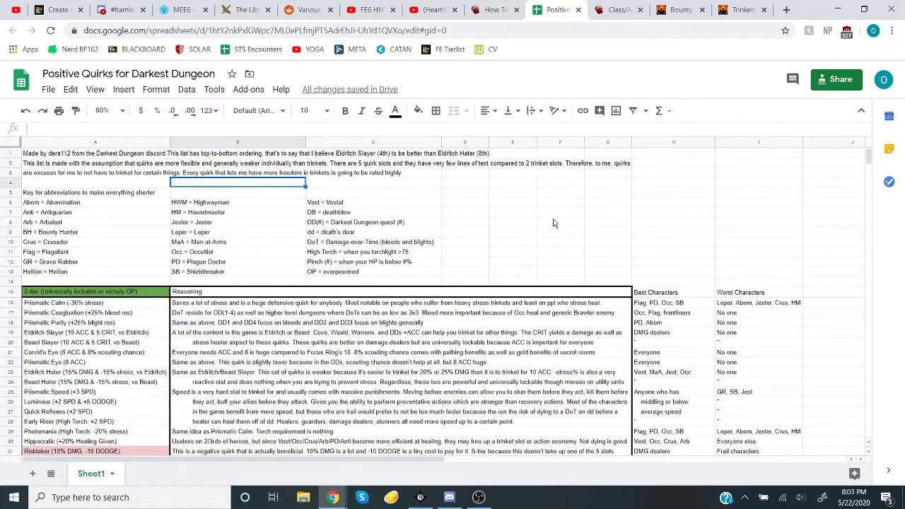
pyautogui.scroll(-3, 498, 331)
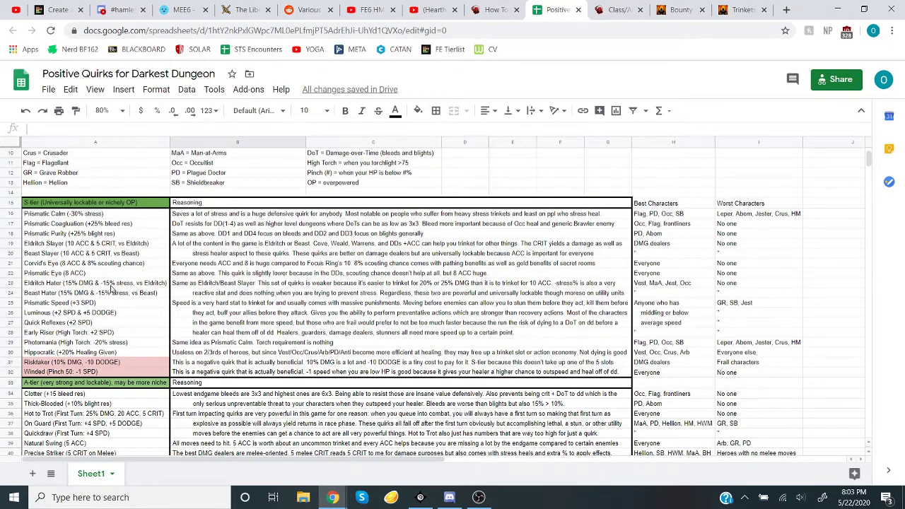
pyautogui.scroll(3, 113, 290)
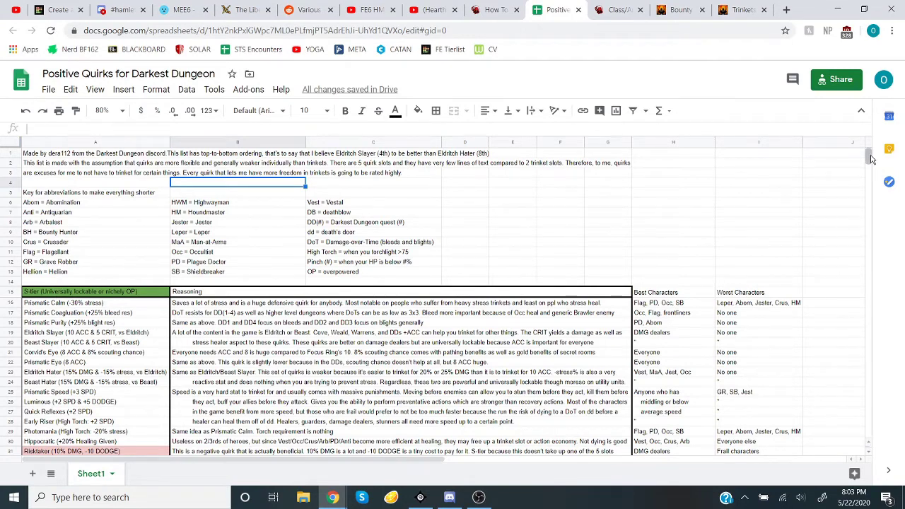
pyautogui.moveTo(869, 157); pyautogui.dragTo(872, 161)
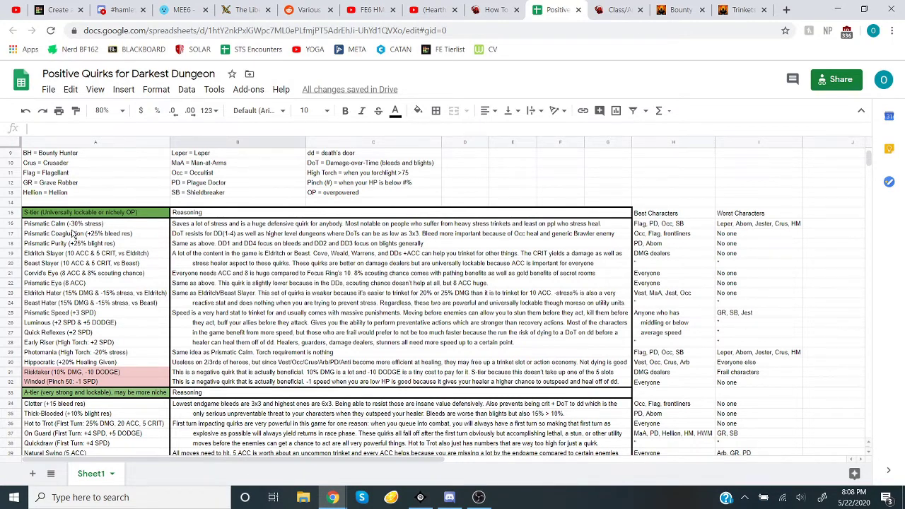
# Step: Examine the Prismatic Coagluation and Prismatic Purity rows, including their reasoning and the best characters for the bleed resistance quirk
pyautogui.moveTo(74, 235); pyautogui.dragTo(145, 241)
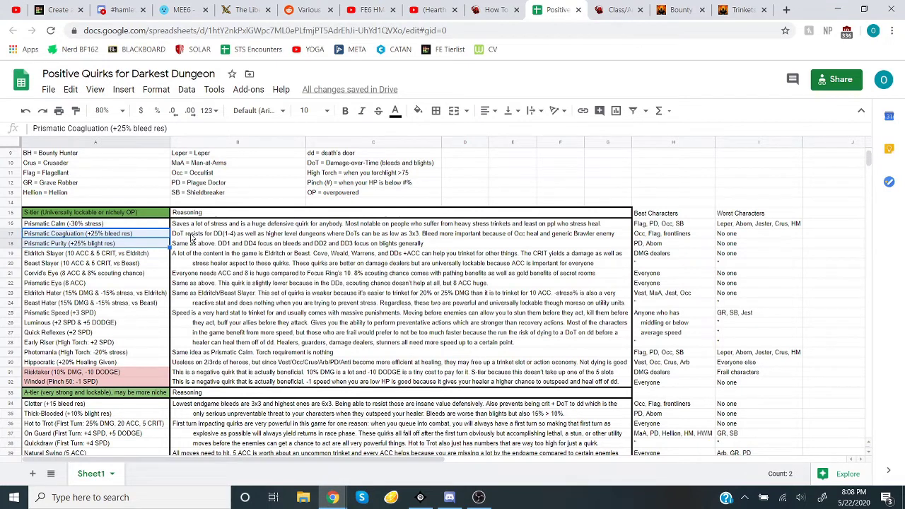
pyautogui.click(268, 233)
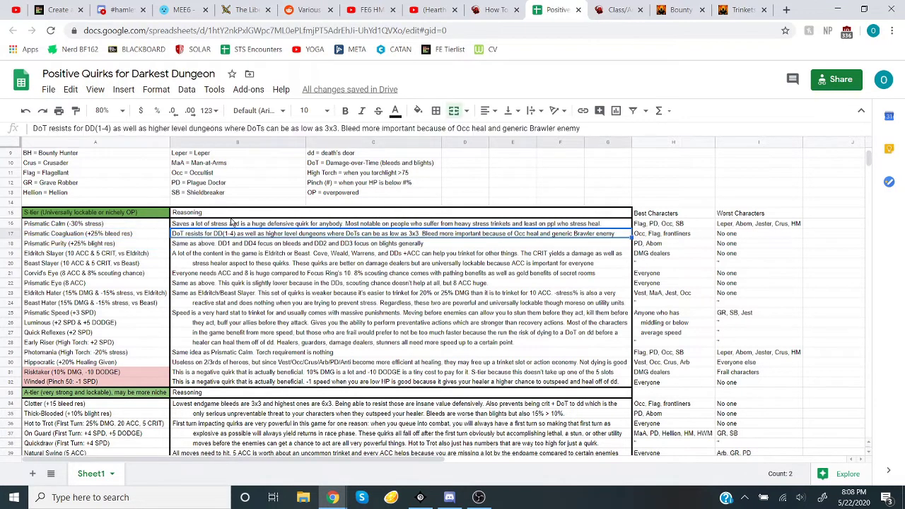
pyautogui.click(303, 245)
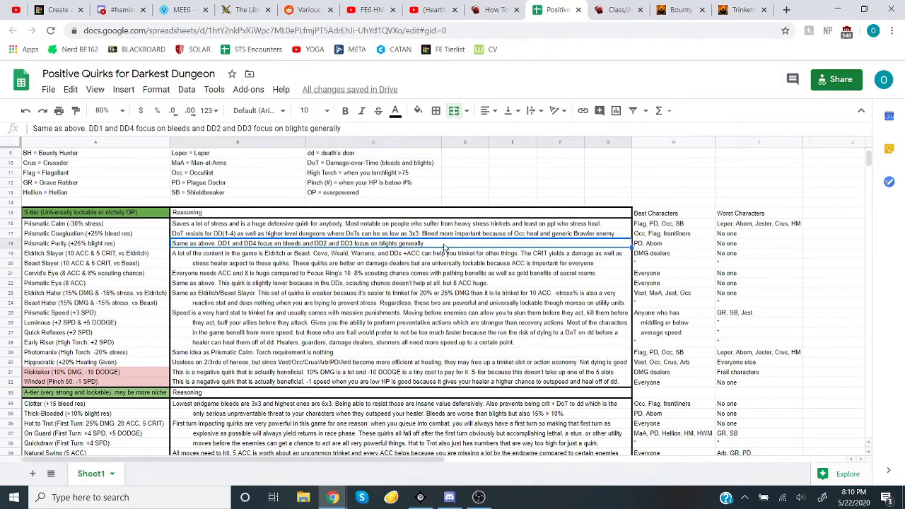
pyautogui.moveTo(159, 234); pyautogui.dragTo(138, 244)
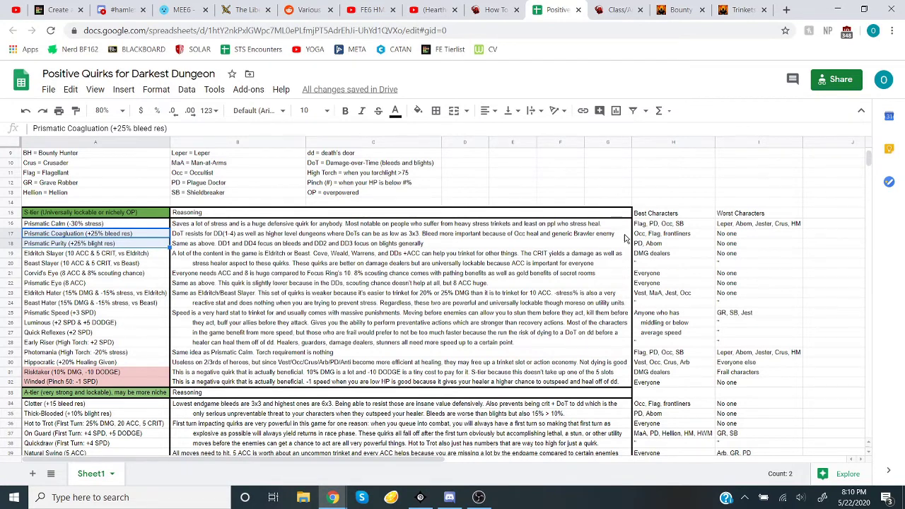
pyautogui.click(647, 235)
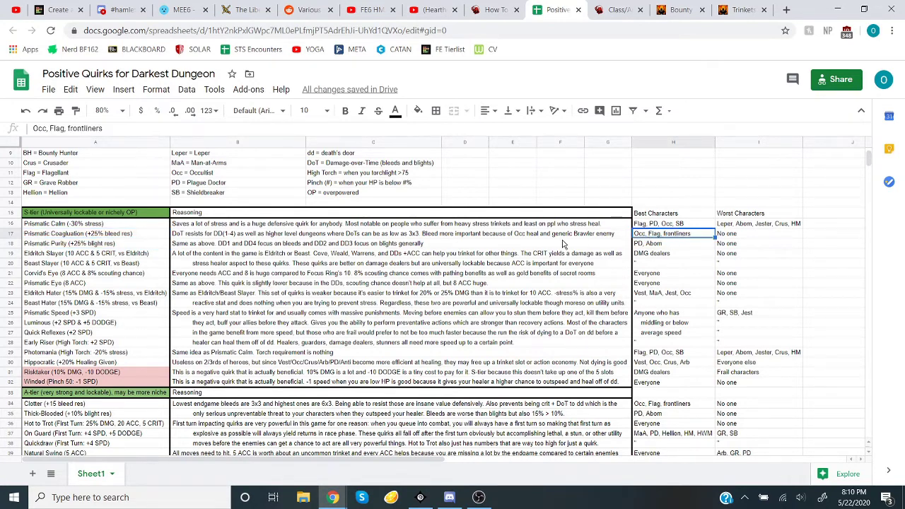
pyautogui.click(126, 237)
pyautogui.click(88, 244)
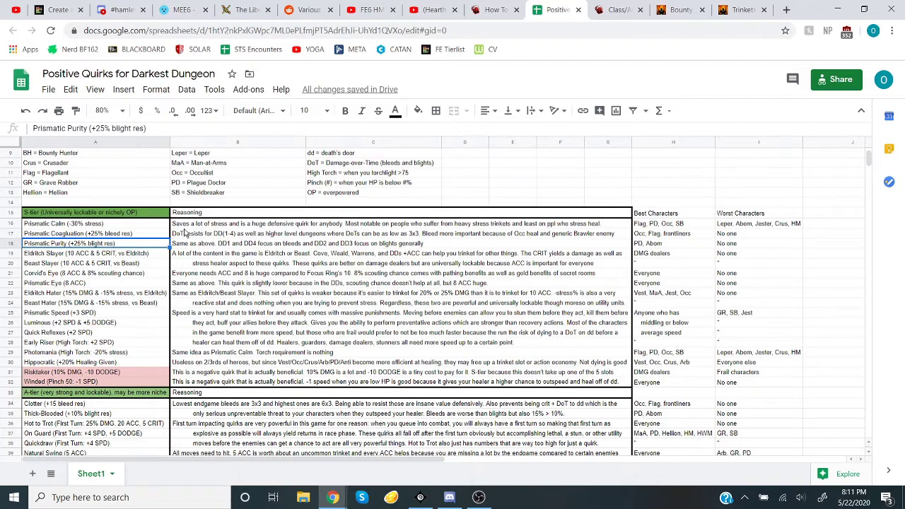
# Step: Switch to the Darkest Dungeon Wiki and search it for "cultist b" to open the Cultist Brawler page
pyautogui.click(743, 10)
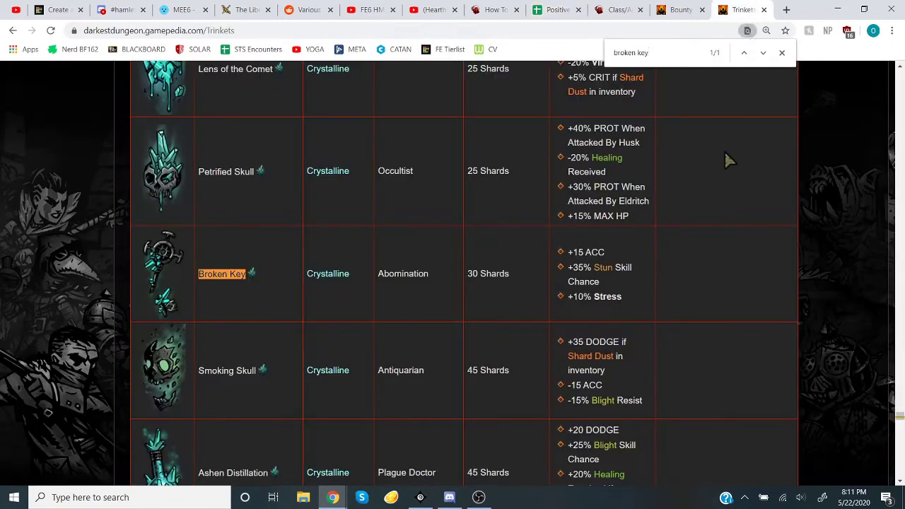
pyautogui.scroll(5, 729, 166)
pyautogui.scroll(10, 814, 213)
pyautogui.moveTo(900, 384); pyautogui.dragTo(890, 62)
pyautogui.click(758, 177)
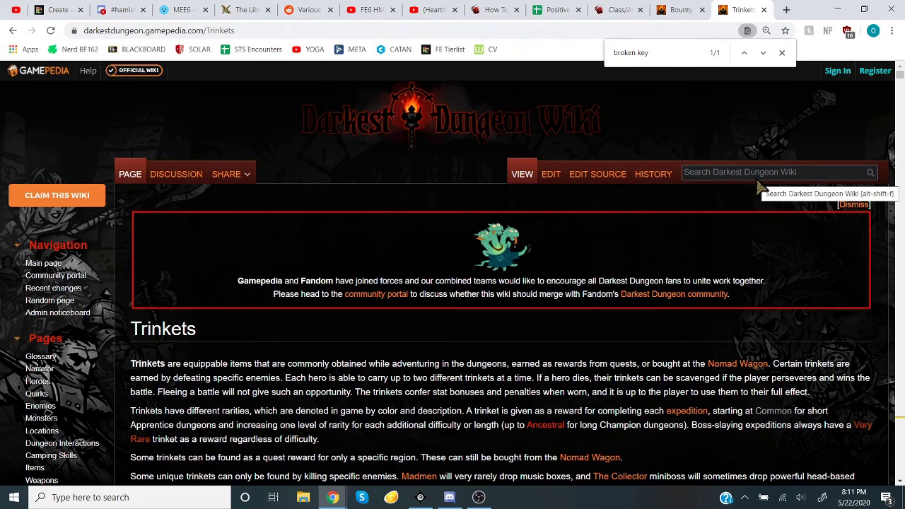
pyautogui.write('cultist b')
pyautogui.press('Home')
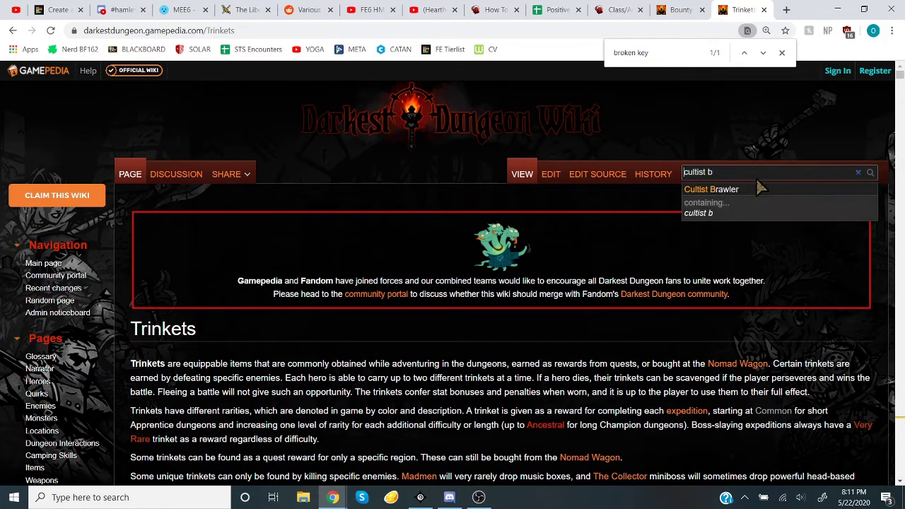
pyautogui.click(759, 188)
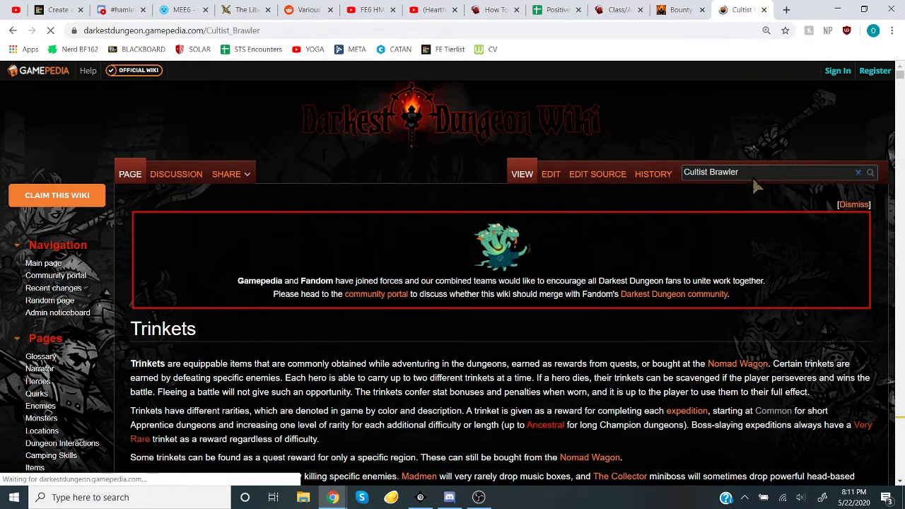
# Step: Compare the Cultist Brawler's abilities at the Apprentice, Veteran and Champion levels, ending on Champion
pyautogui.scroll(-6, 635, 316)
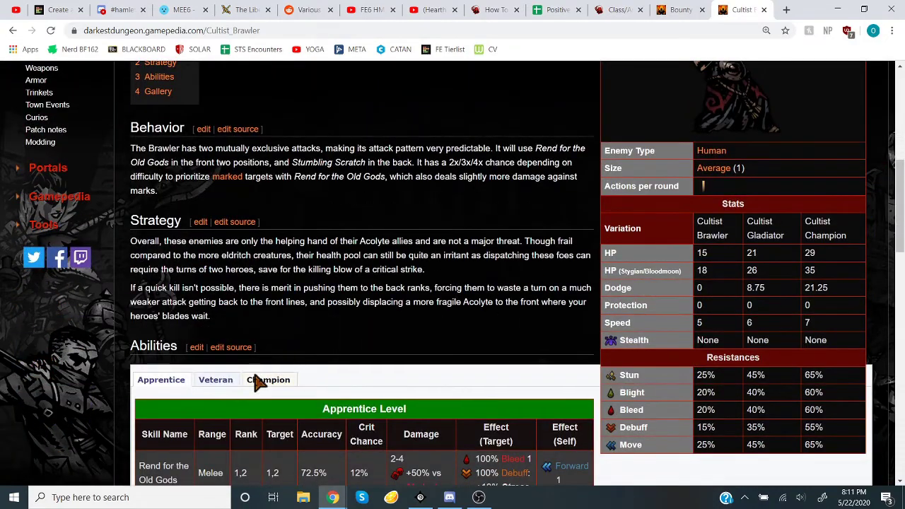
pyautogui.click(259, 380)
pyautogui.scroll(-2, 327, 349)
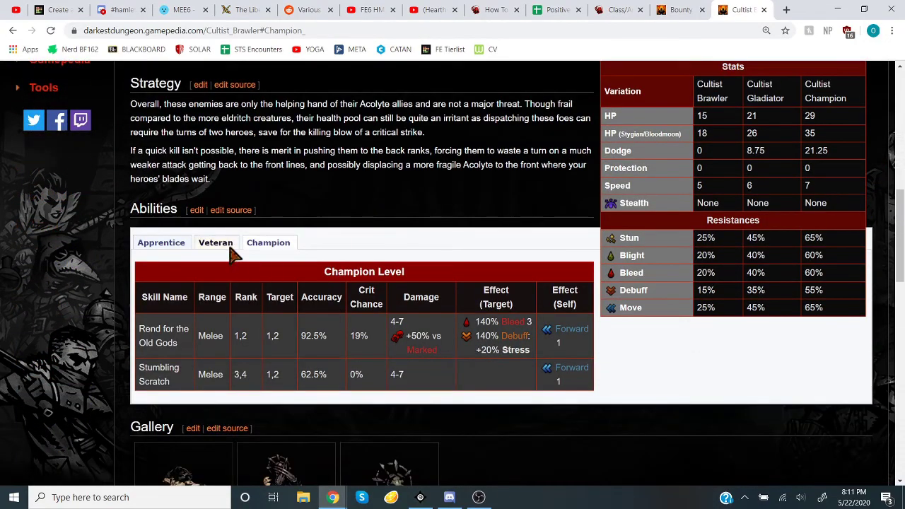
pyautogui.click(179, 244)
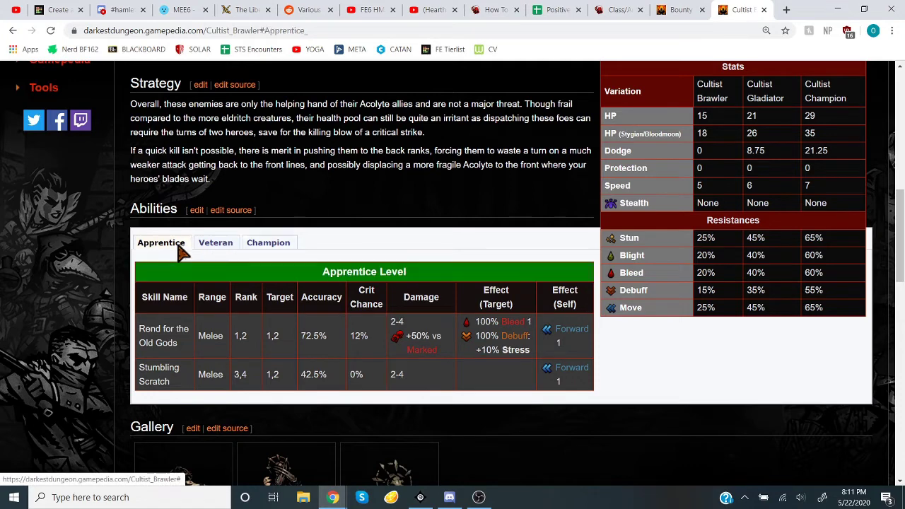
pyautogui.click(211, 248)
pyautogui.click(249, 246)
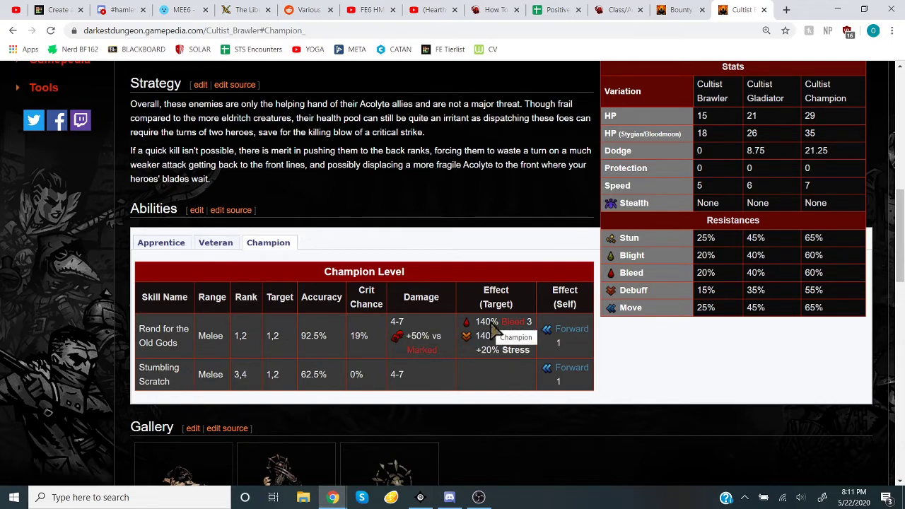
# Step: Check the best characters for Prismatic Coagluation and Prismatic Purity in the quirks sheet against the Cultist Brawler's target positions on the wiki
pyautogui.click(555, 10)
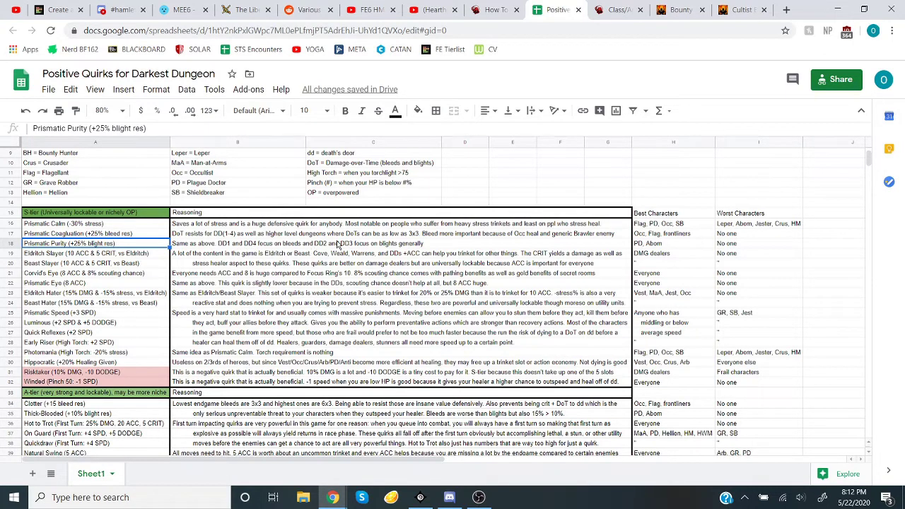
pyautogui.click(661, 235)
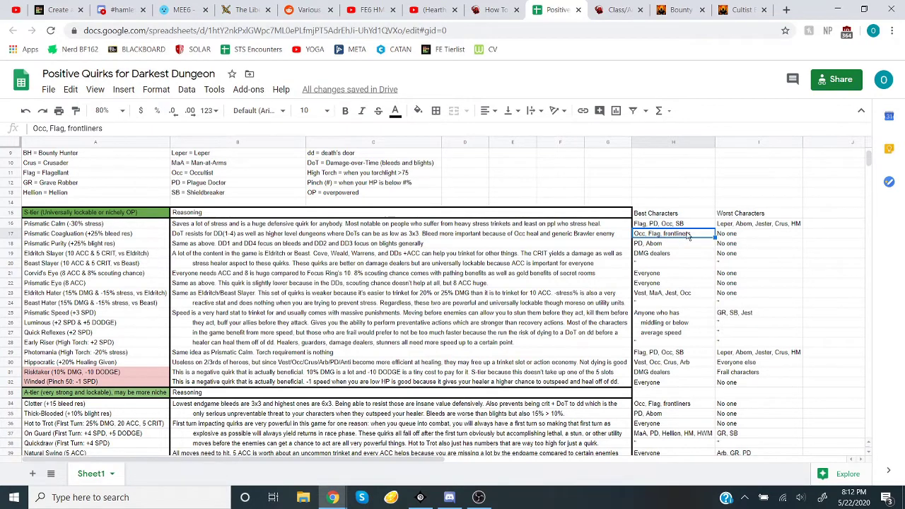
pyautogui.click(743, 10)
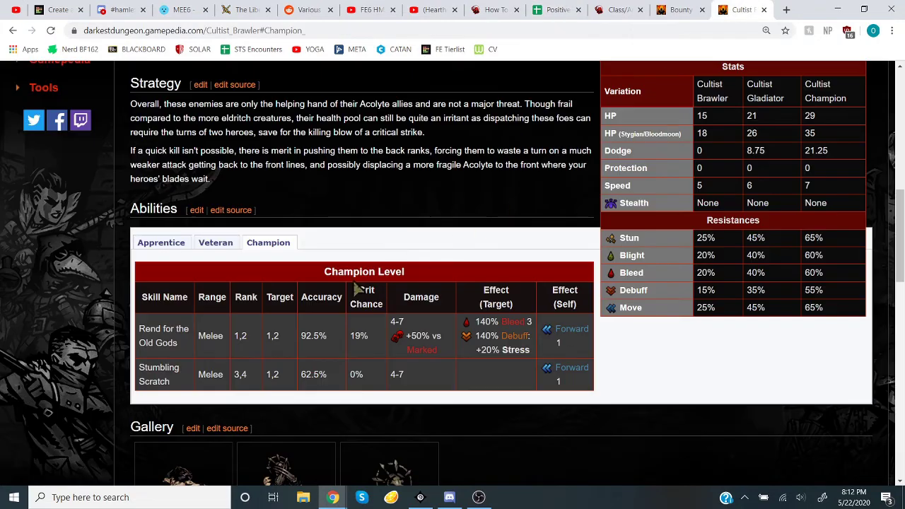
pyautogui.moveTo(283, 336); pyautogui.dragTo(272, 339)
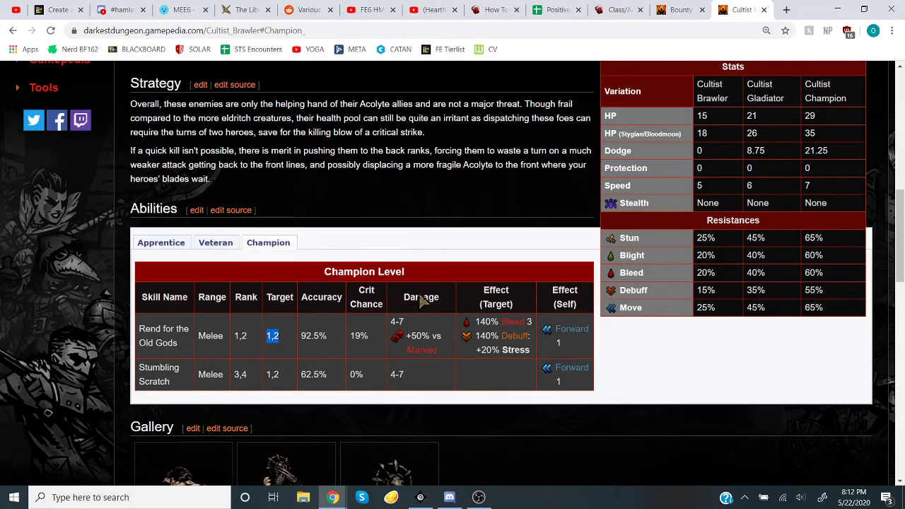
pyautogui.click(304, 341)
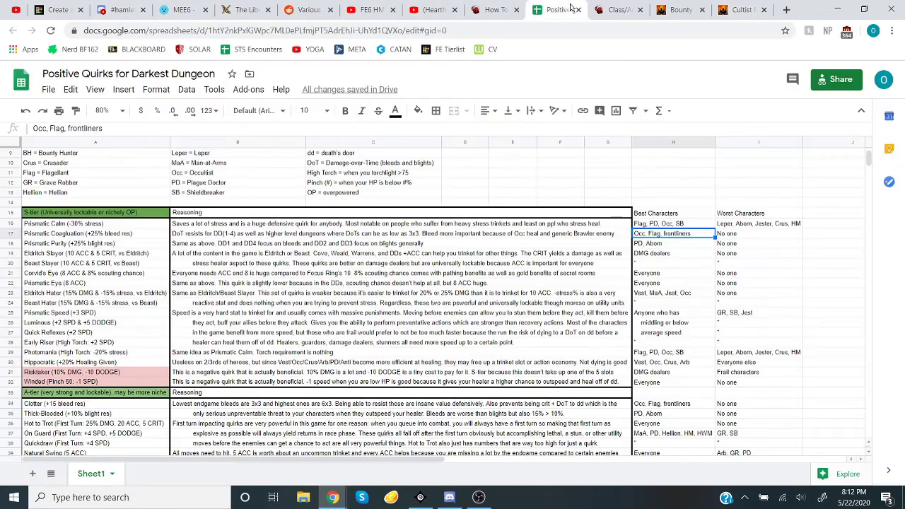
pyautogui.click(560, 9)
pyautogui.click(669, 245)
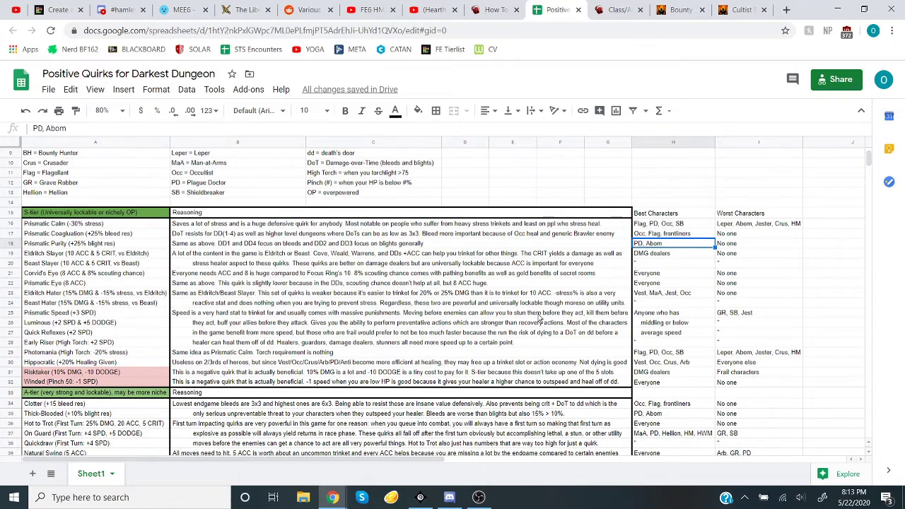
# Step: Open the Damage Calculator workbook in Excel and sort the Character Stats table by Blight Res from largest to smallest
pyautogui.click(84, 498)
pyautogui.write('damag')
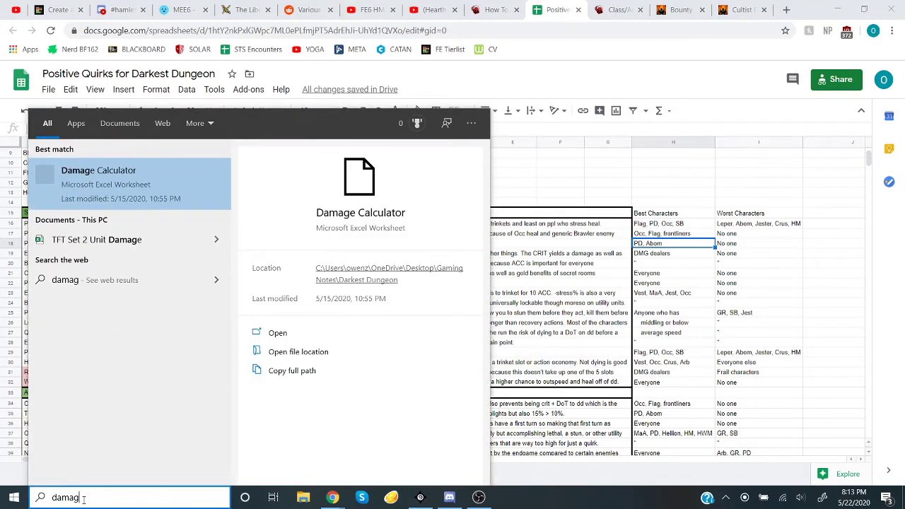
pyautogui.press('Return')
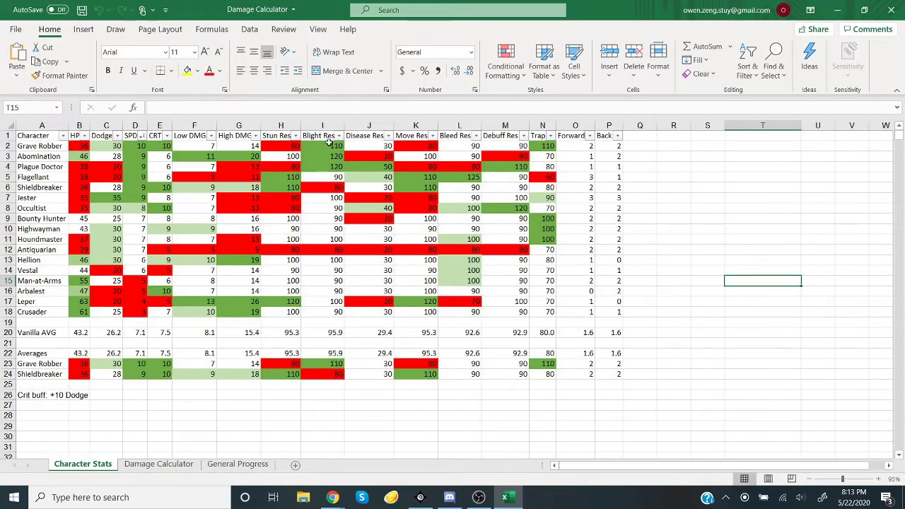
pyautogui.click(339, 135)
pyautogui.click(331, 164)
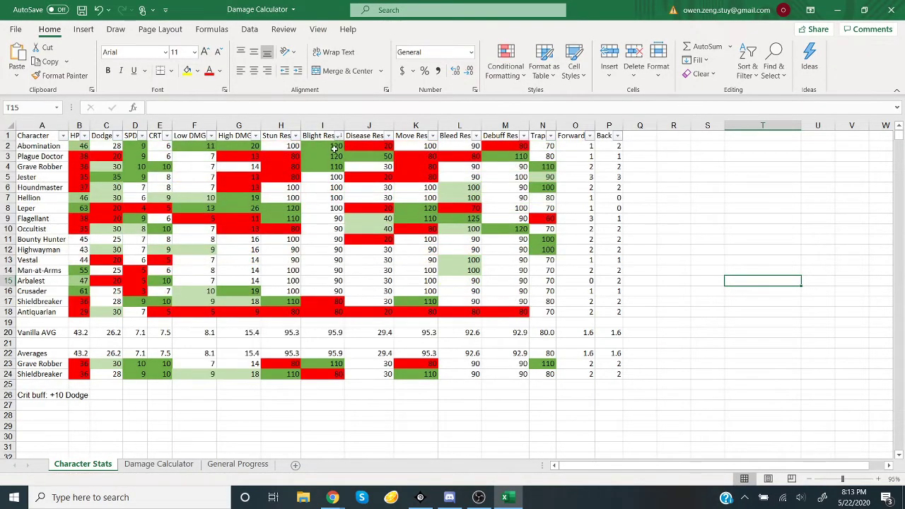
# Step: Check the Blight Res of Abomination and Plague Doctor in Excel against the best characters for Prismatic Purity in the quirks sheet
pyautogui.moveTo(334, 148); pyautogui.dragTo(330, 157)
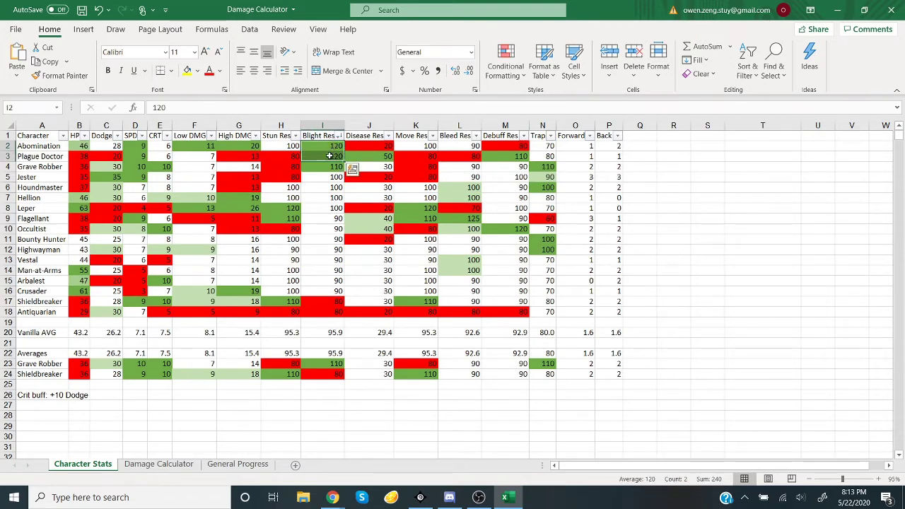
pyautogui.click(837, 9)
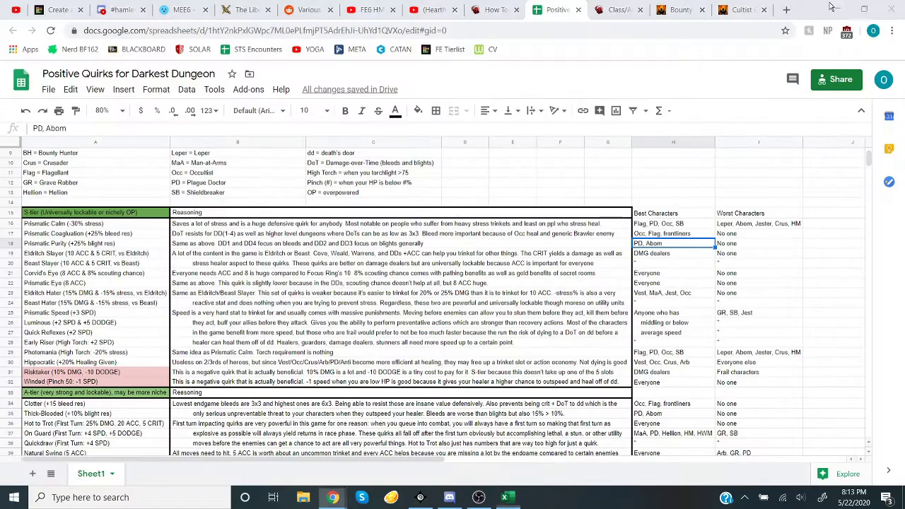
pyautogui.click(89, 246)
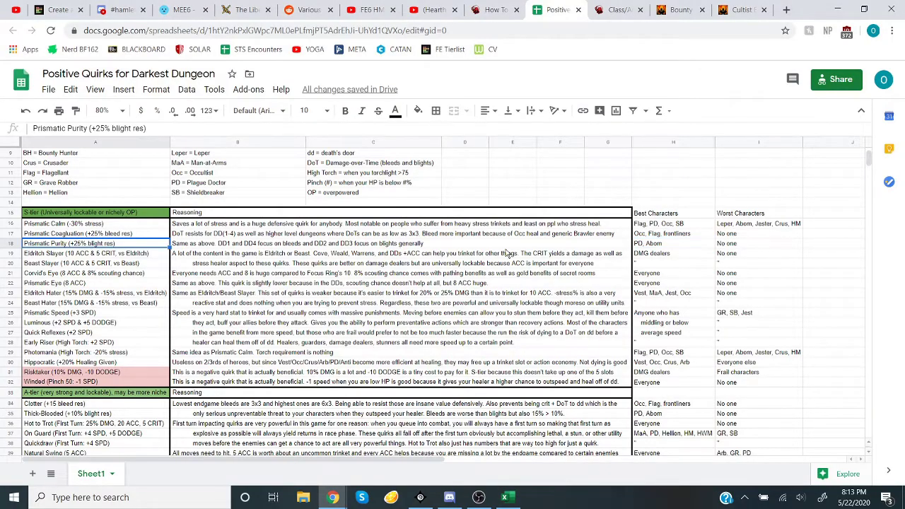
pyautogui.click(700, 247)
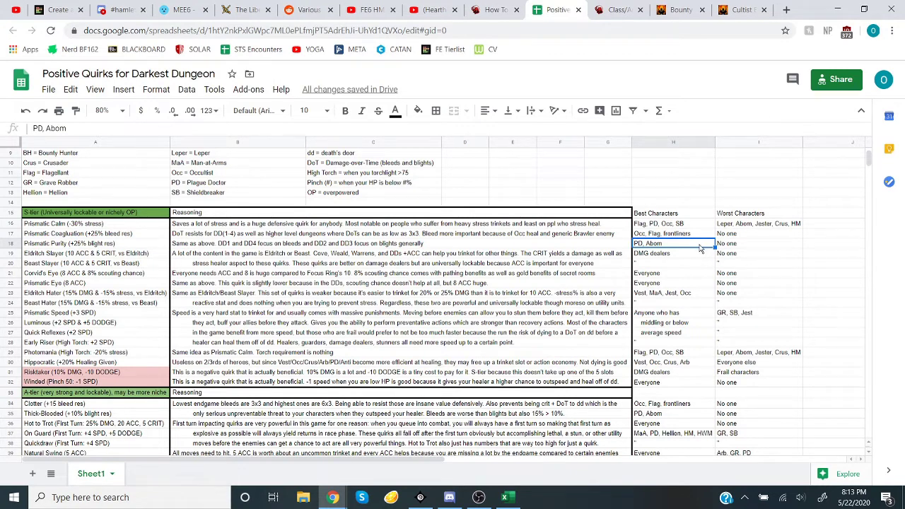
pyautogui.scroll(1, 704, 248)
pyautogui.scroll(-1, 707, 248)
# Step: Look over every character's Blight Res in Excel, and return to the quirks sheet to review the Prismatic Calm, Coagluation and Purity rows
pyautogui.click(522, 501)
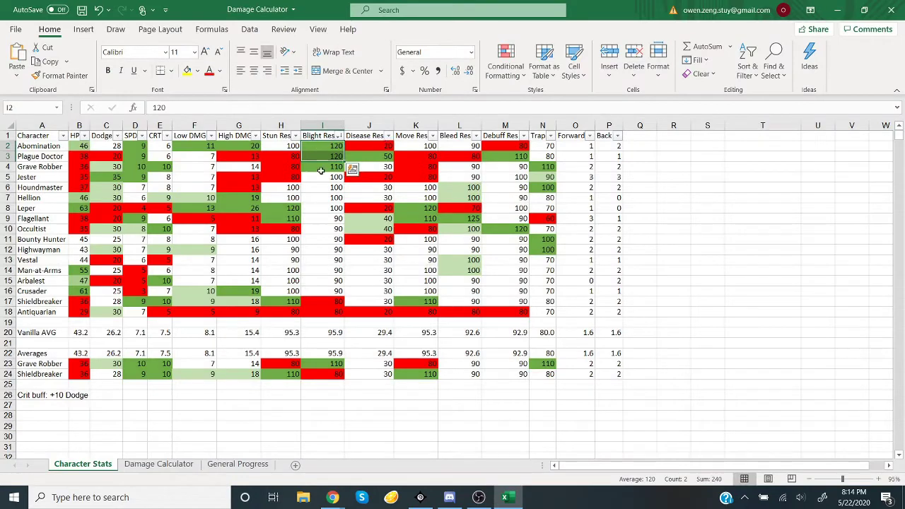
pyautogui.moveTo(326, 145); pyautogui.dragTo(312, 318)
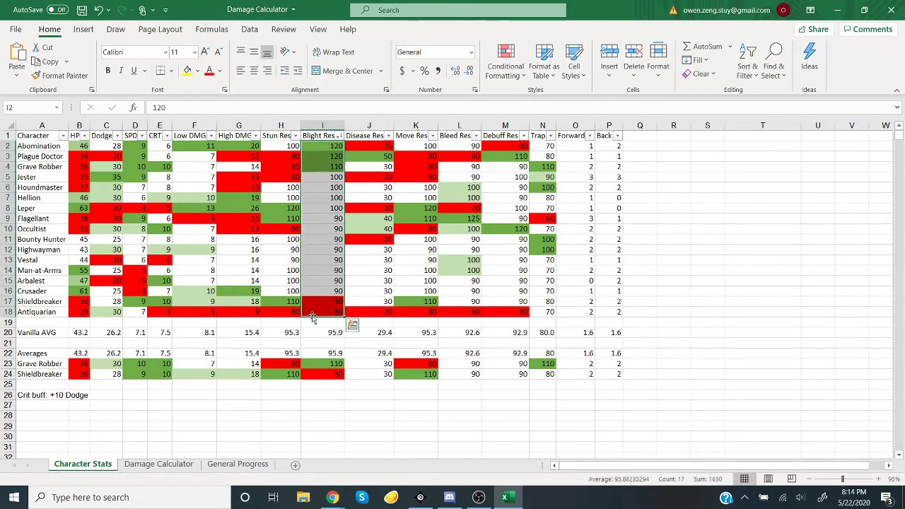
pyautogui.click(327, 188)
pyautogui.click(833, 8)
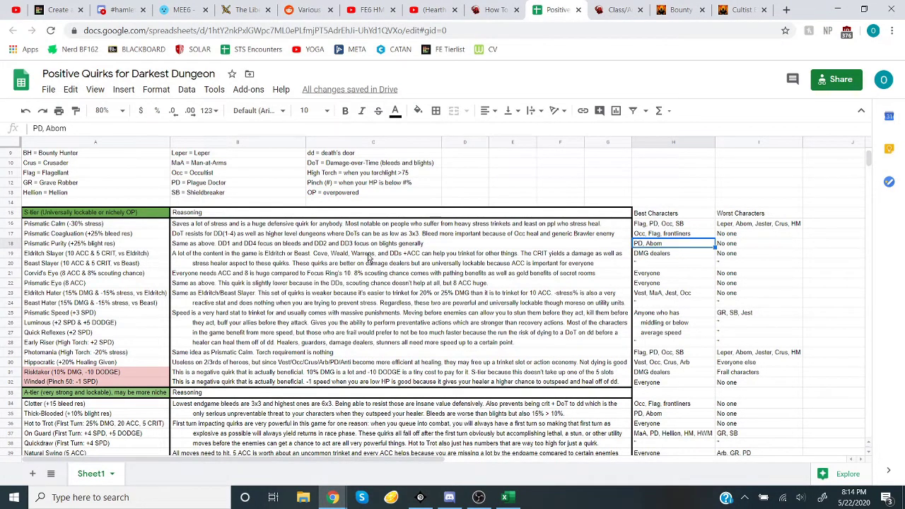
pyautogui.moveTo(113, 225); pyautogui.dragTo(200, 252)
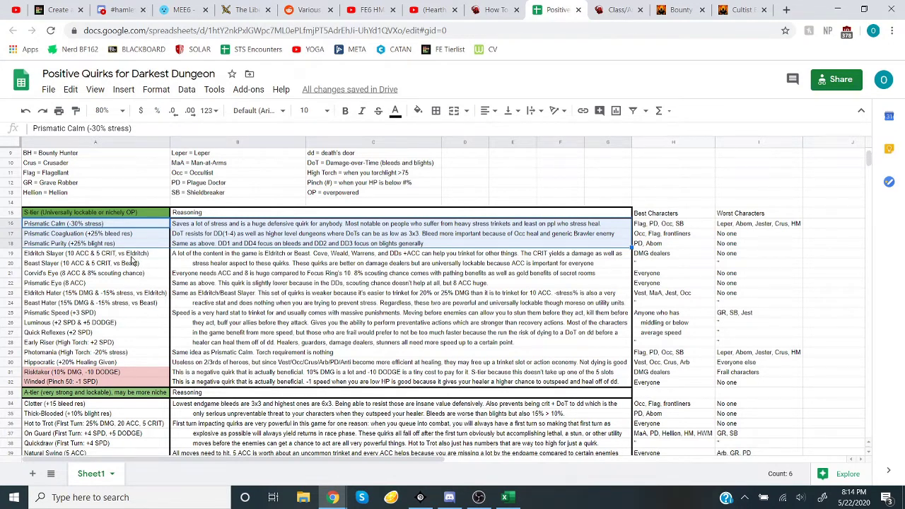
# Step: Examine the Eldritch Slayer and Beast Slayer quirks alongside the S-tier entries listed below them
pyautogui.click(134, 263)
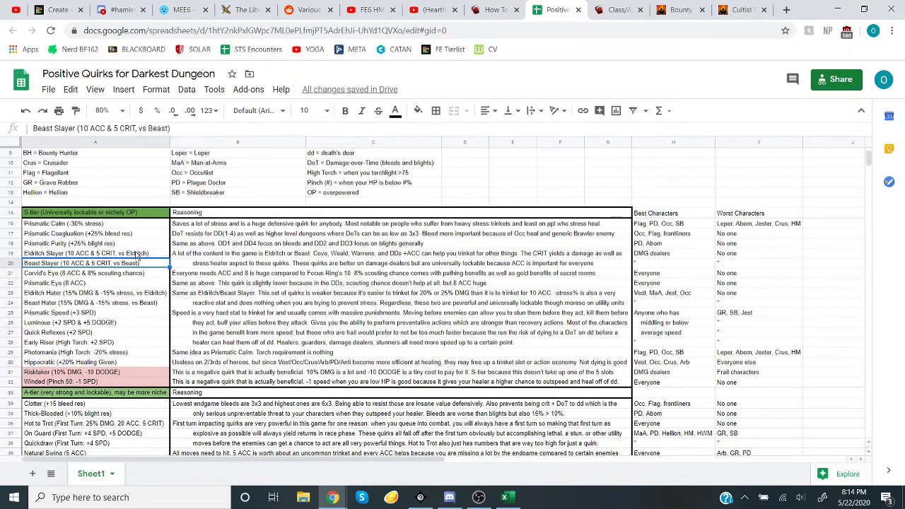
pyautogui.moveTo(138, 253); pyautogui.dragTo(105, 353)
pyautogui.click(117, 292)
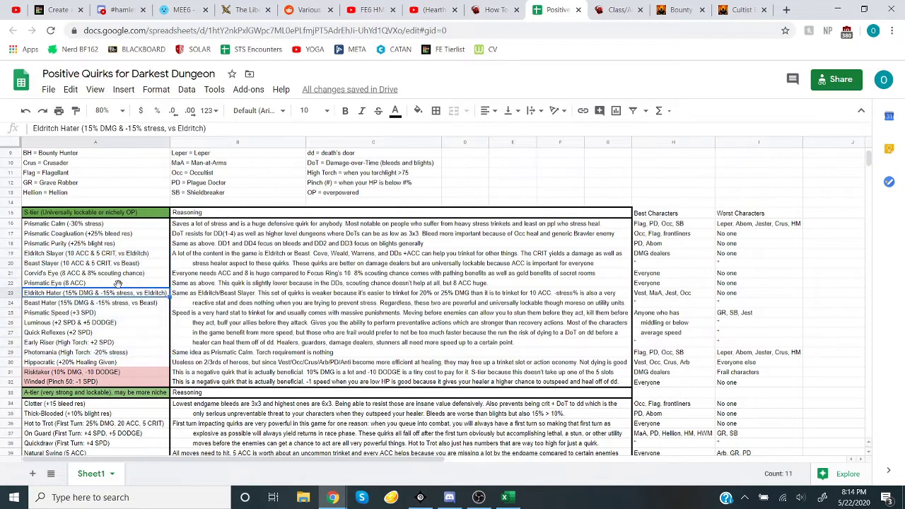
pyautogui.click(130, 255)
pyautogui.click(122, 264)
pyautogui.click(123, 256)
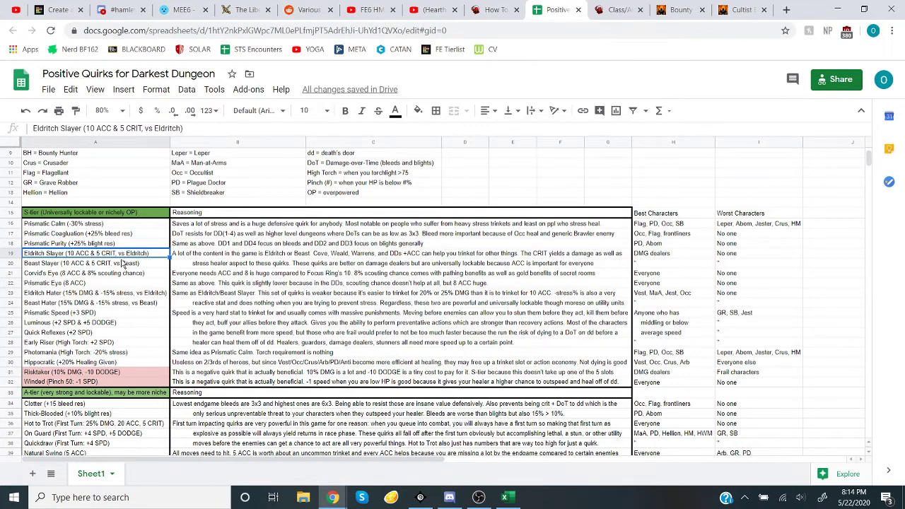
pyautogui.click(135, 263)
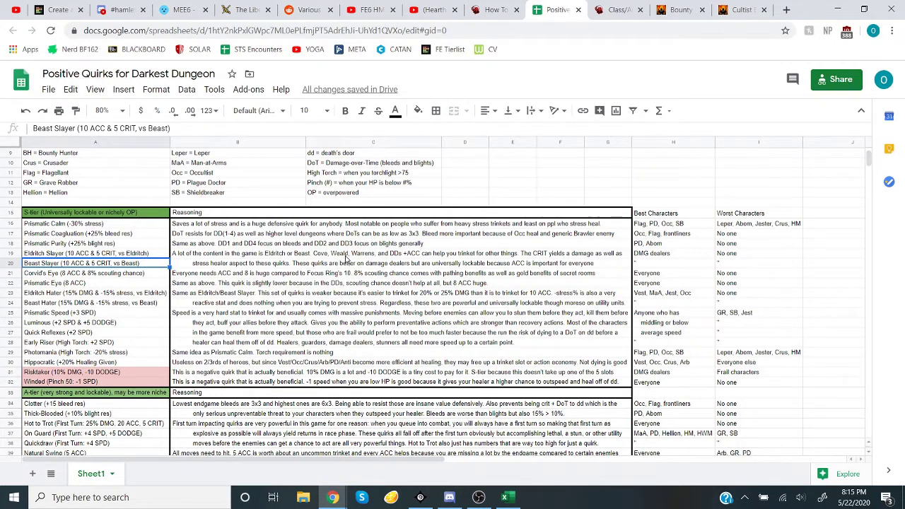
# Step: Read the reasoning and best characters given for the Eldritch Slayer and Beast Slayer quirks
pyautogui.click(376, 256)
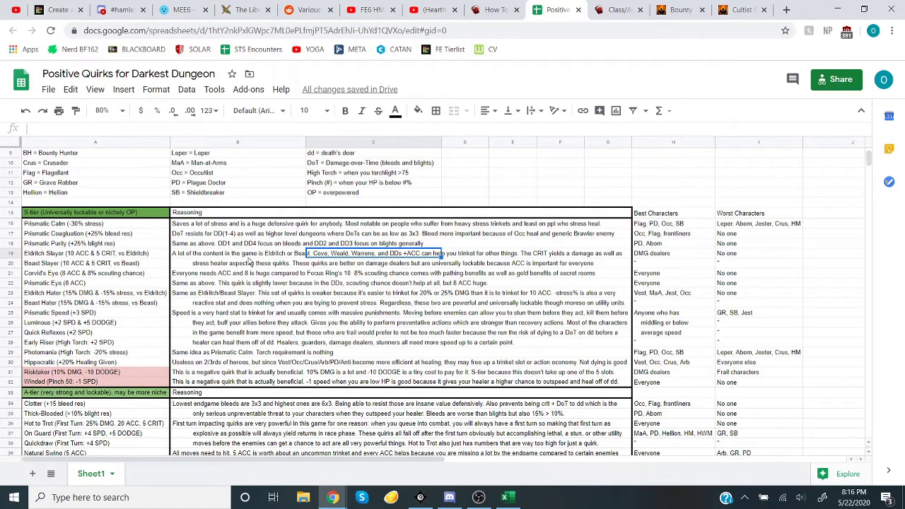
pyautogui.click(250, 256)
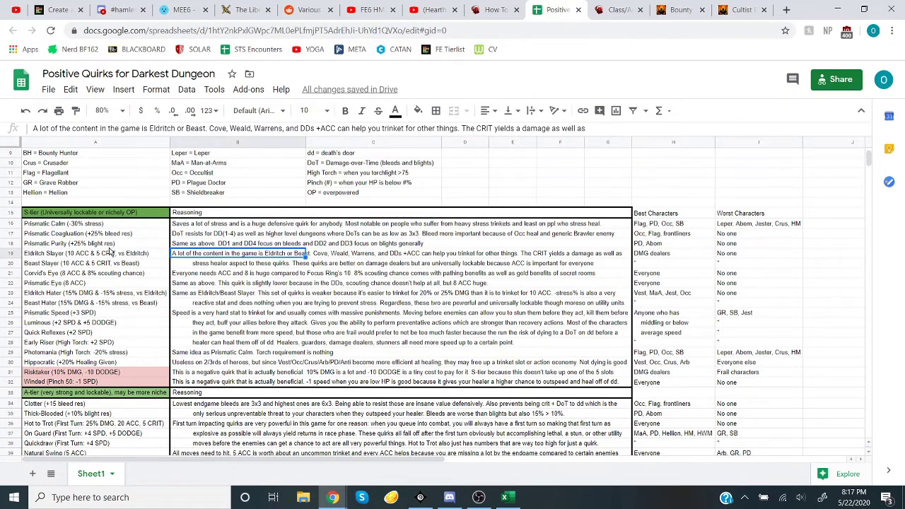
pyautogui.moveTo(83, 256); pyautogui.dragTo(83, 264)
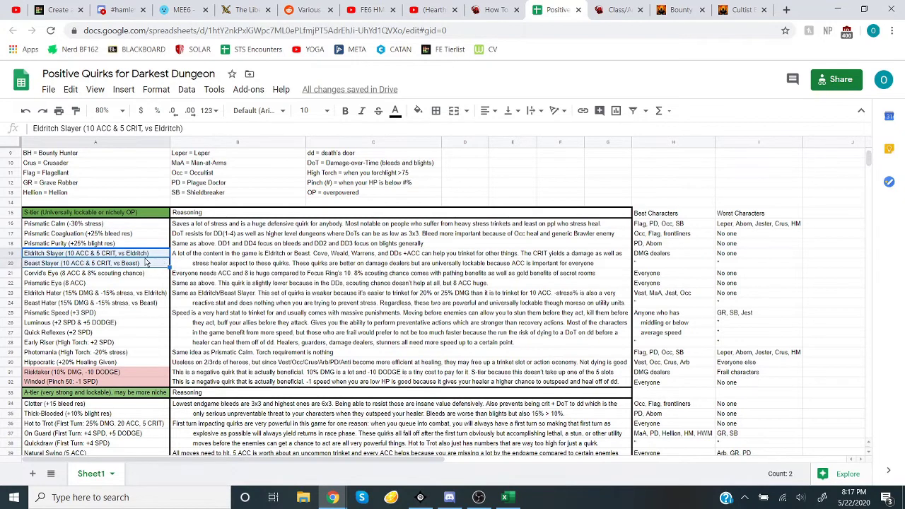
pyautogui.click(659, 253)
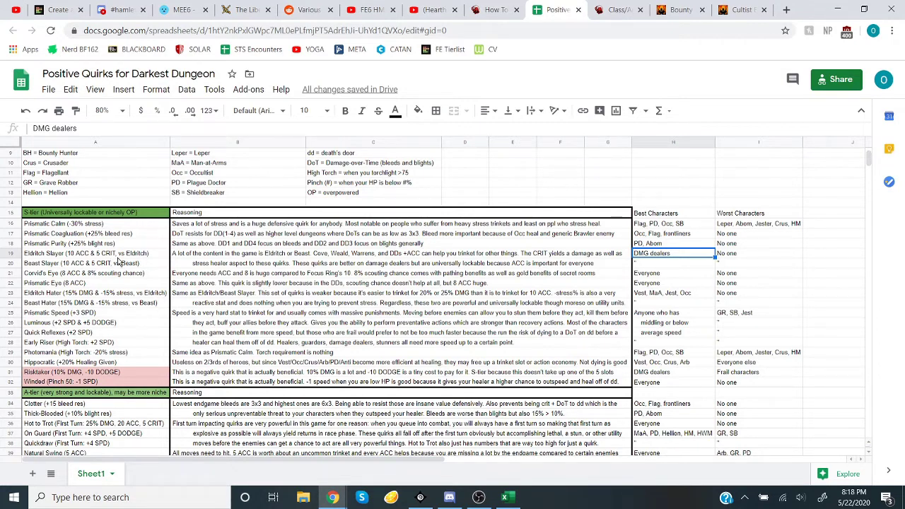
pyautogui.moveTo(106, 255); pyautogui.dragTo(135, 264)
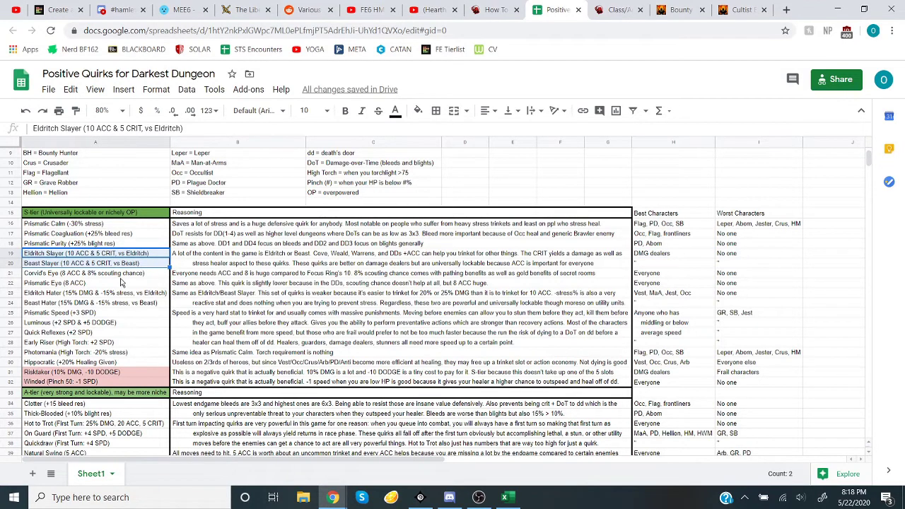
# Step: Compare the Eldritch Slayer and Beast Slayer quirks with Corvid's Eye and Prismatic Eye
pyautogui.moveTo(125, 274); pyautogui.dragTo(102, 283)
pyautogui.moveTo(73, 253); pyautogui.dragTo(76, 264)
pyautogui.click(80, 263)
pyautogui.moveTo(81, 254); pyautogui.dragTo(77, 263)
pyautogui.moveTo(73, 274); pyautogui.dragTo(74, 285)
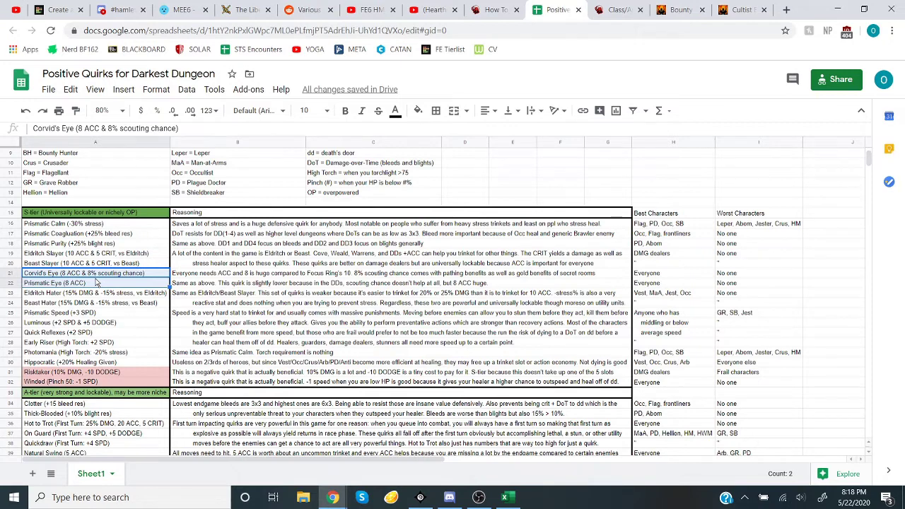
# Step: Review the reasoning for Corvid's Eye and the best and worst characters listed for Corvid's Eye and Prismatic Eye
pyautogui.click(209, 276)
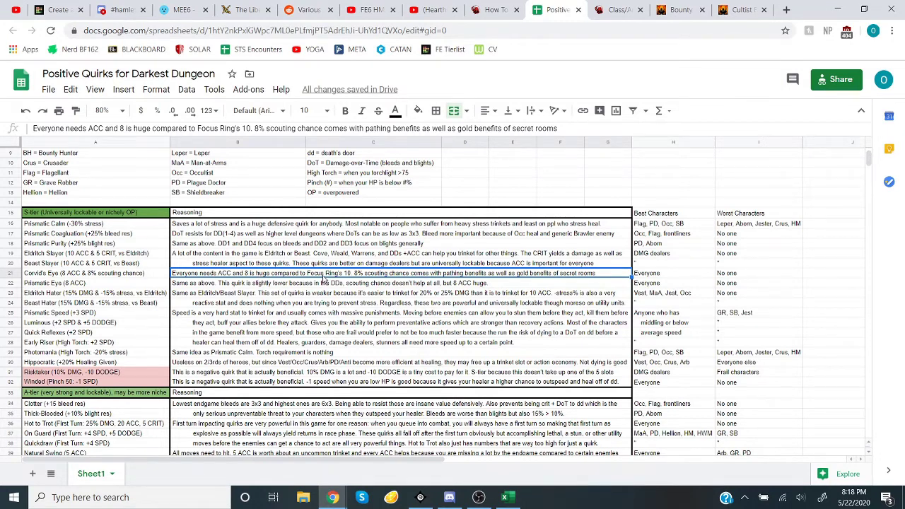
pyautogui.moveTo(131, 275); pyautogui.dragTo(125, 288)
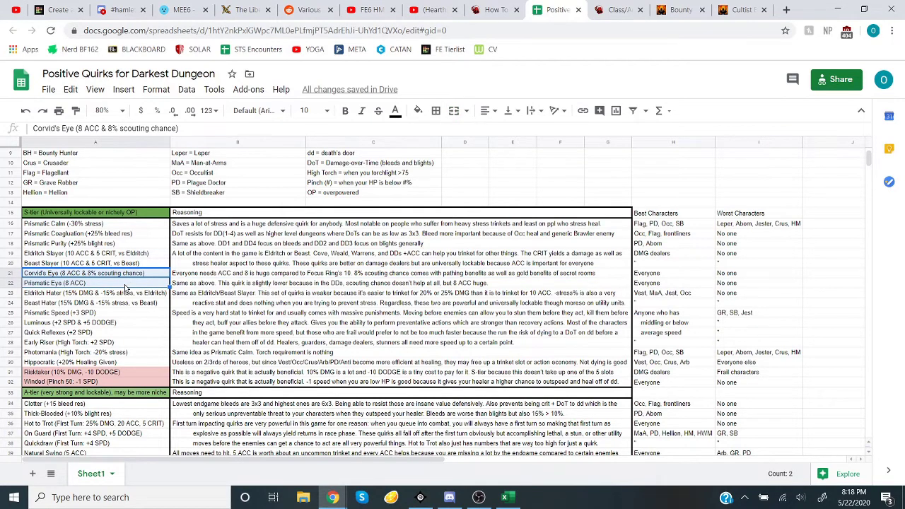
pyautogui.click(123, 276)
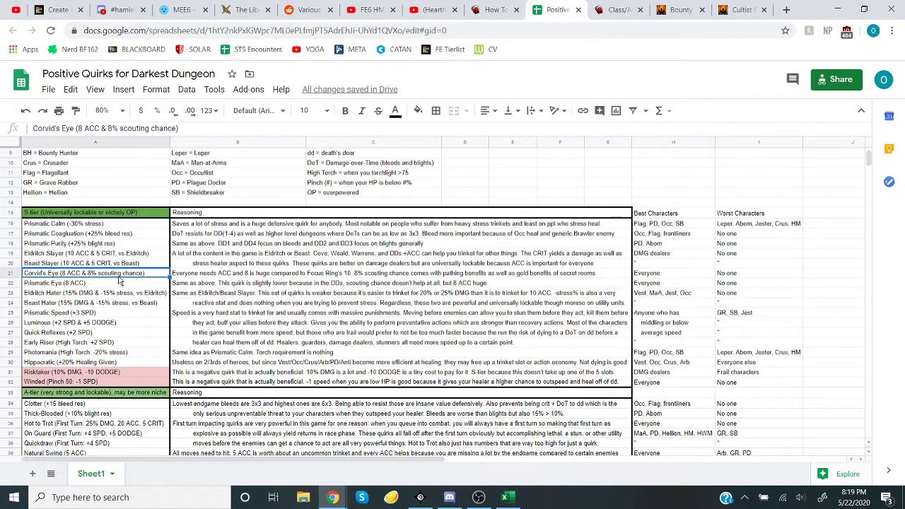
pyautogui.click(106, 281)
pyautogui.keyDown('shift'); pyautogui.click(104, 275); pyautogui.keyUp('shift')
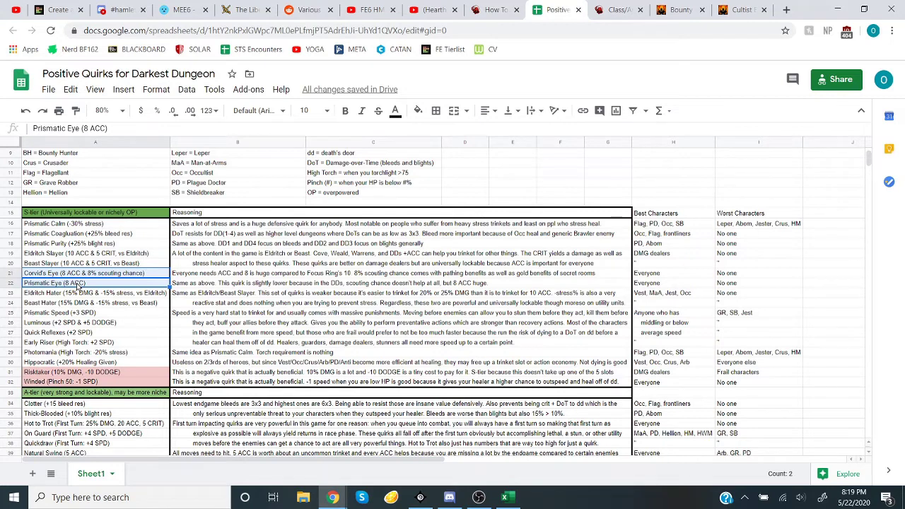
pyautogui.click(658, 275)
pyautogui.moveTo(743, 274); pyautogui.dragTo(748, 284)
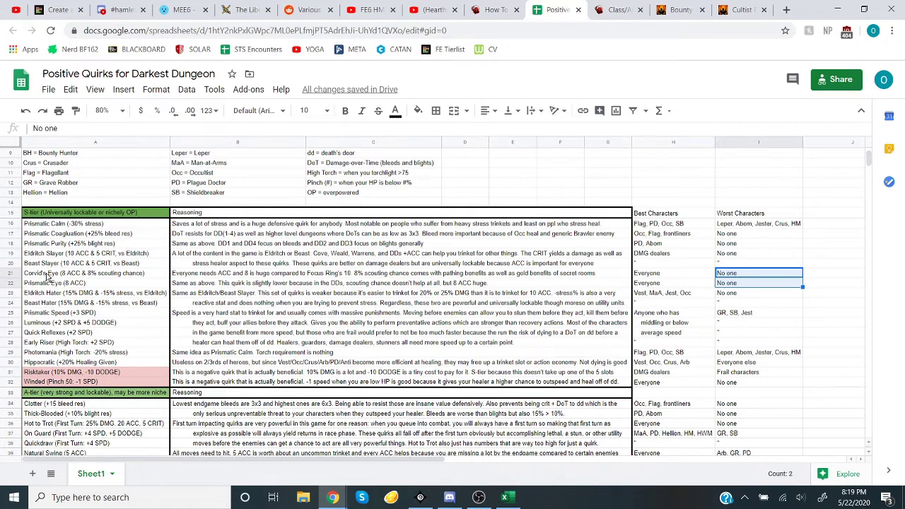
pyautogui.moveTo(47, 276); pyautogui.dragTo(119, 285)
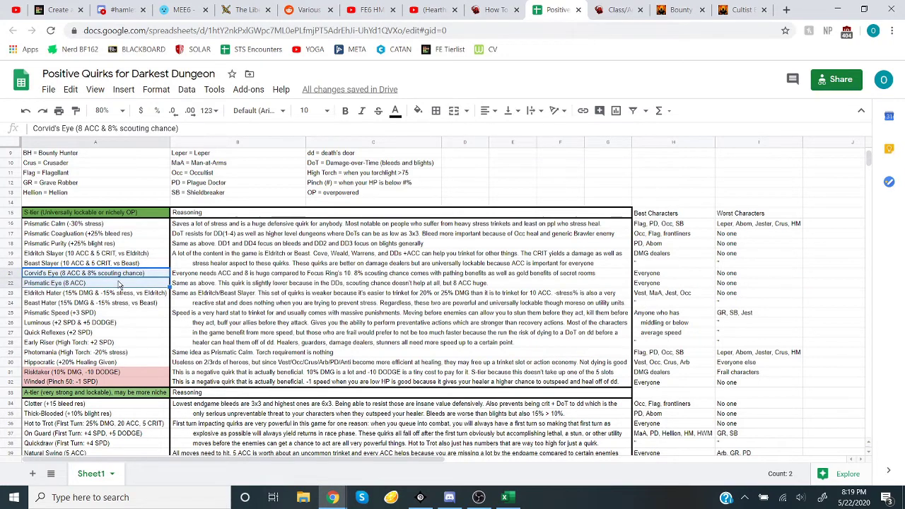
# Step: Set the Worst Characters entry to Arb for both Corvid's Eye and Prismatic Eye
pyautogui.moveTo(740, 276); pyautogui.dragTo(742, 284)
pyautogui.doubleClick(741, 274)
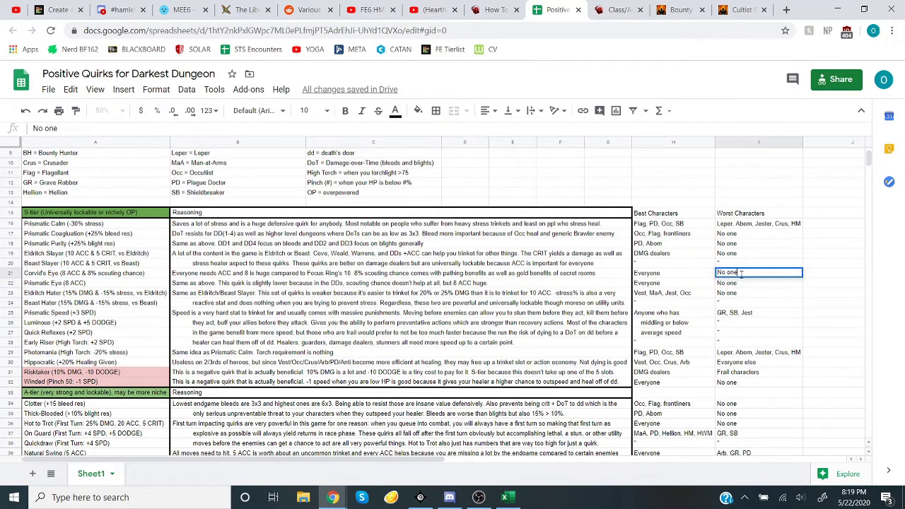
pyautogui.press('BackSpace')
pyautogui.press('BackSpace')
pyautogui.press('BackSpace')
pyautogui.press('BackSpace')
pyautogui.press('BackSpace')
pyautogui.press('BackSpace')
pyautogui.write('Arb')
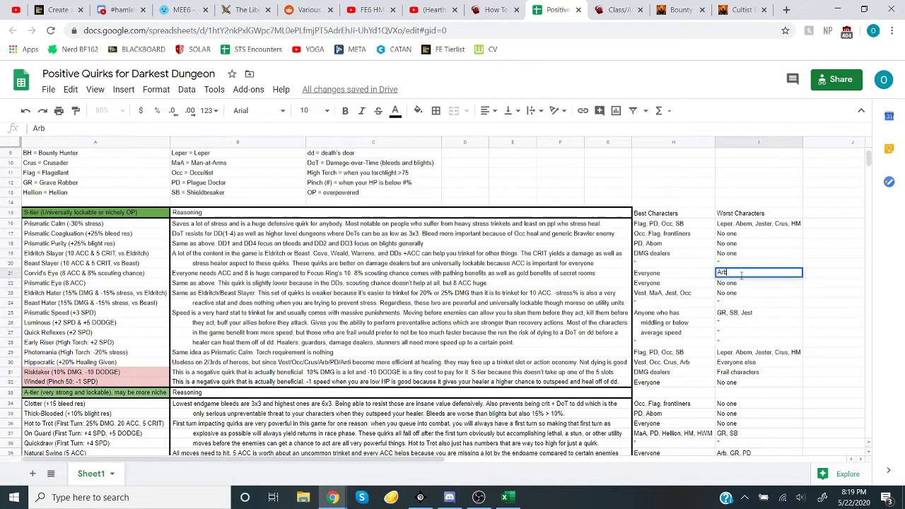
pyautogui.click(755, 288)
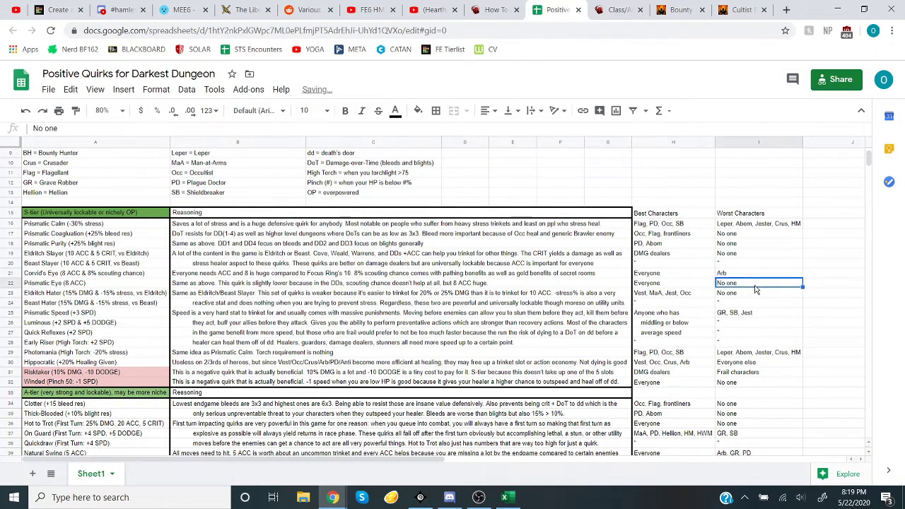
pyautogui.write('Arb')
pyautogui.press('Return')
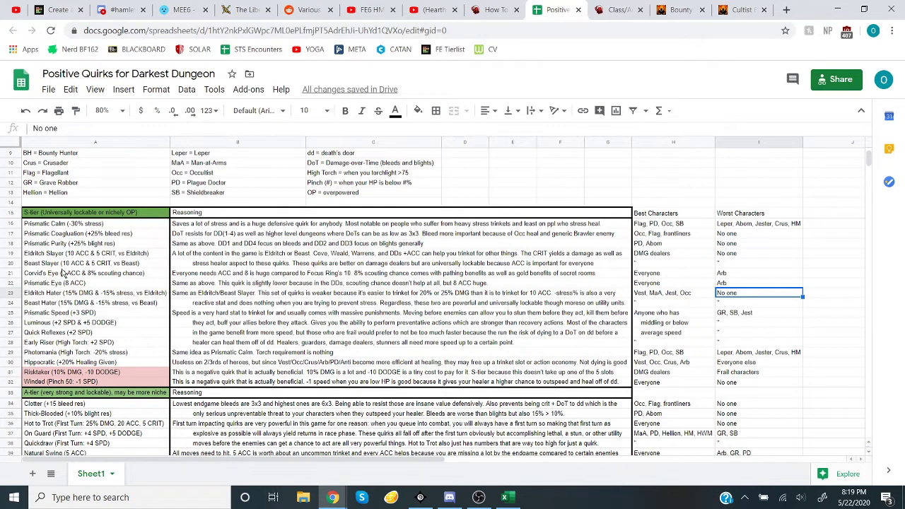
# Step: Examine the Eldritch Hater and Beast Hater quirks and read the reasoning given for them
pyautogui.click(71, 294)
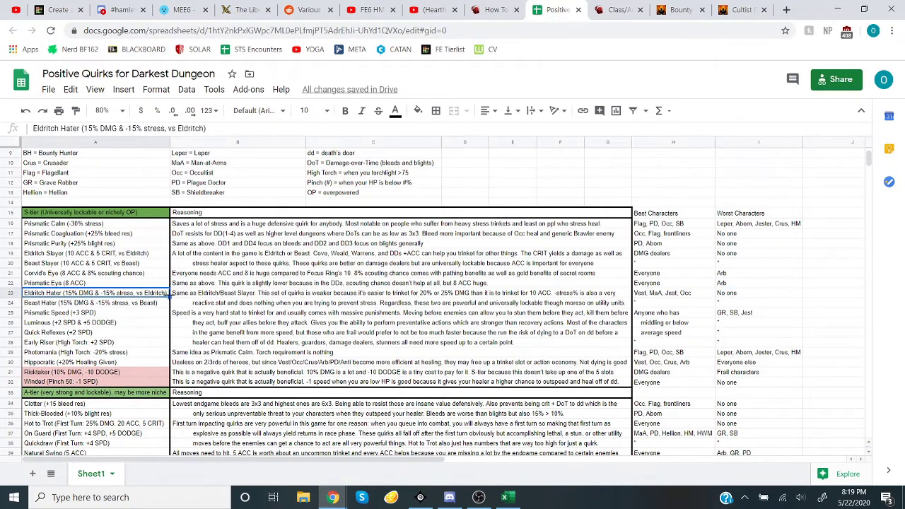
pyautogui.click(79, 302)
pyautogui.keyDown('shift'); pyautogui.click(76, 294); pyautogui.keyUp('shift')
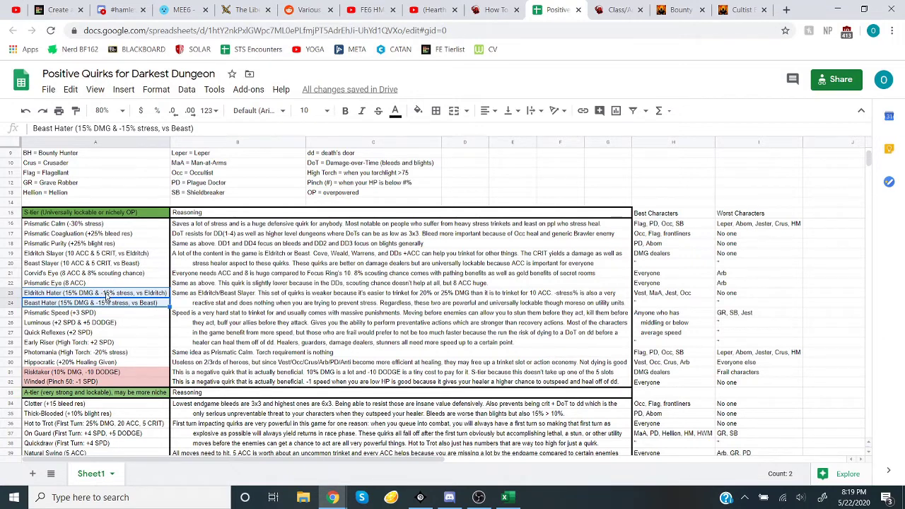
pyautogui.click(206, 294)
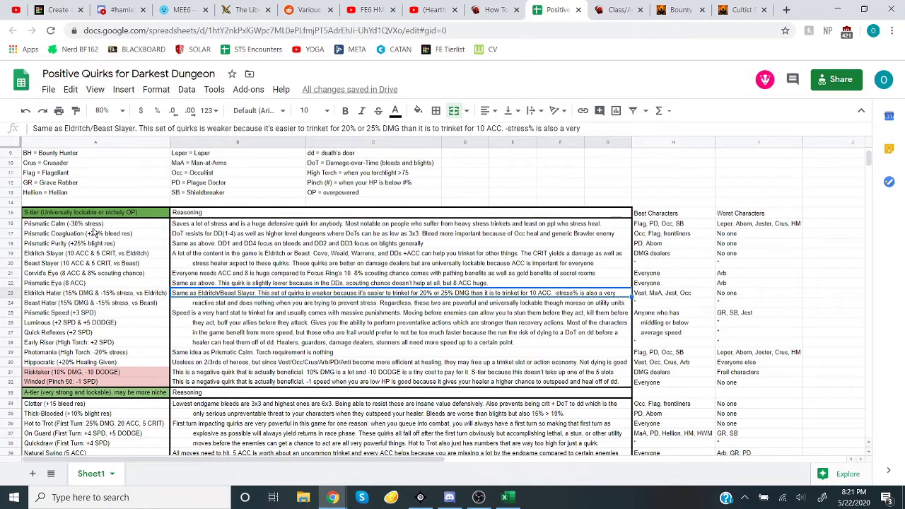
# Step: Compare the stress reduction of Prismatic Calm with that of Eldritch Hater and Beast Hater
pyautogui.click(93, 215)
pyautogui.click(91, 224)
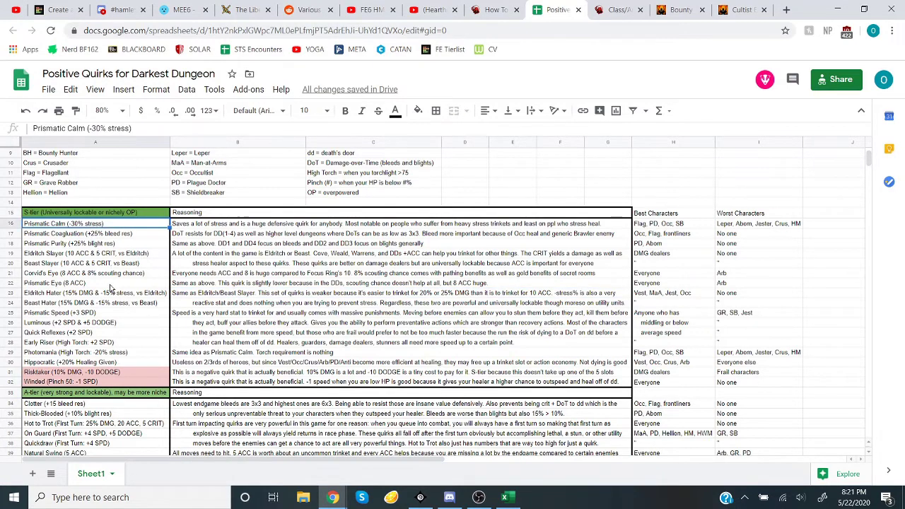
pyautogui.click(112, 292)
pyautogui.click(102, 225)
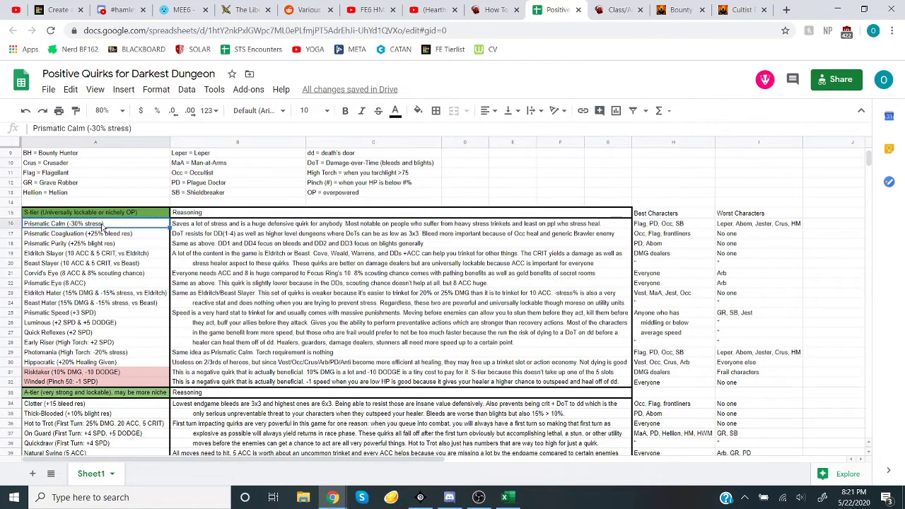
pyautogui.click(122, 297)
pyautogui.click(108, 304)
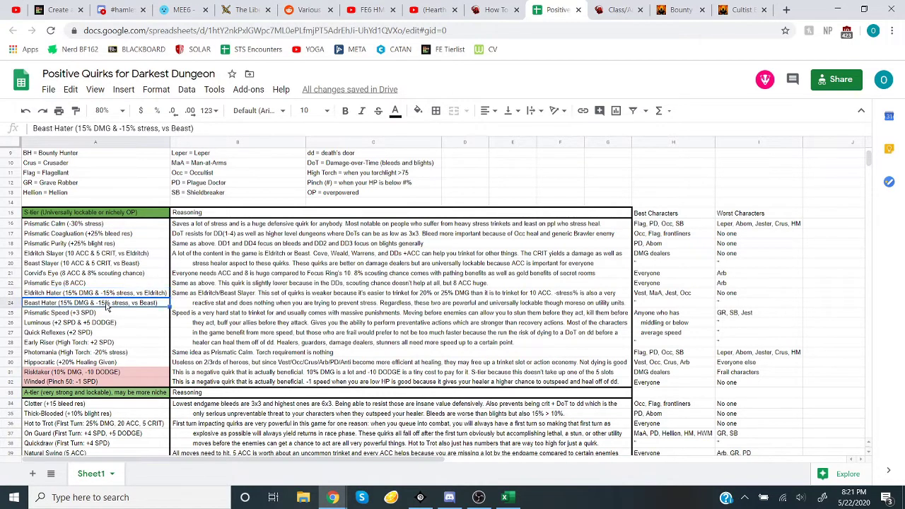
pyautogui.click(107, 293)
pyautogui.click(108, 301)
pyautogui.click(109, 294)
pyautogui.click(109, 303)
pyautogui.click(109, 294)
pyautogui.click(109, 305)
pyautogui.click(110, 294)
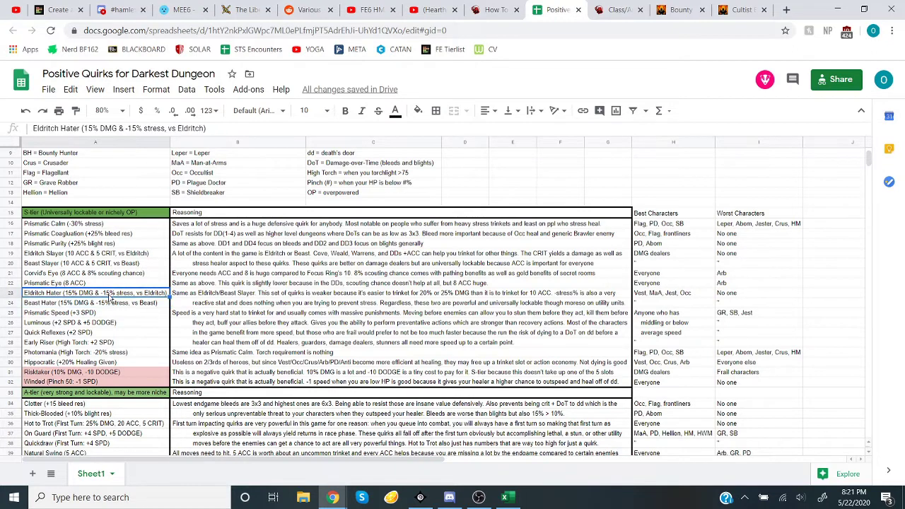
# Step: Revisit the Eldritch Hater and Beast Hater quirks and add HM to the Best Characters entry for Eldritch Hater
pyautogui.click(109, 303)
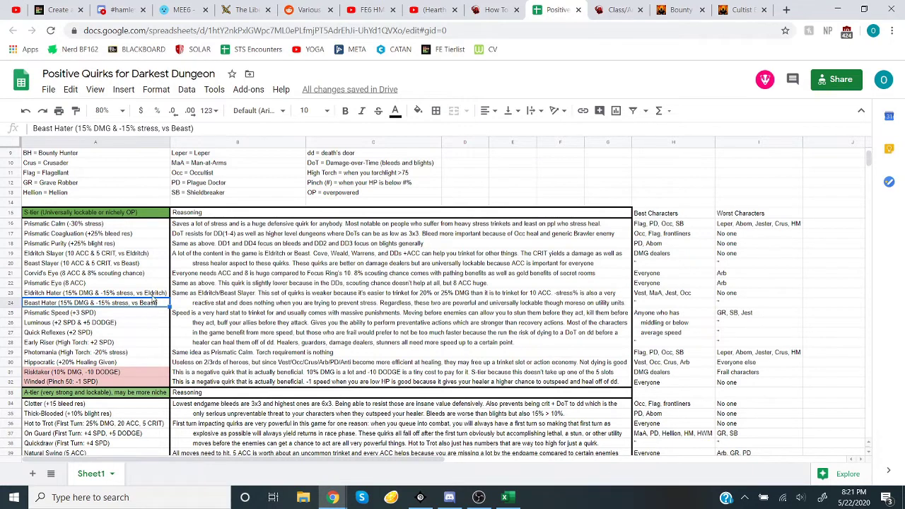
pyautogui.click(151, 296)
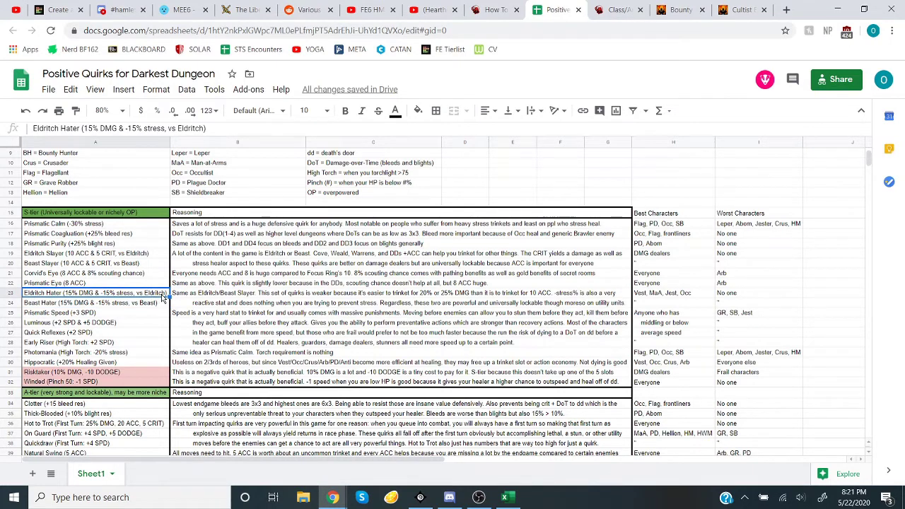
pyautogui.click(160, 306)
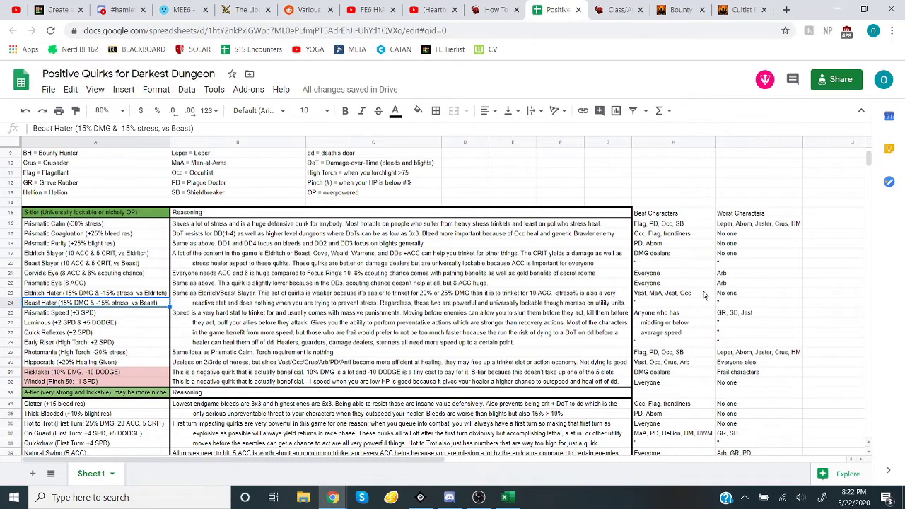
pyautogui.click(700, 294)
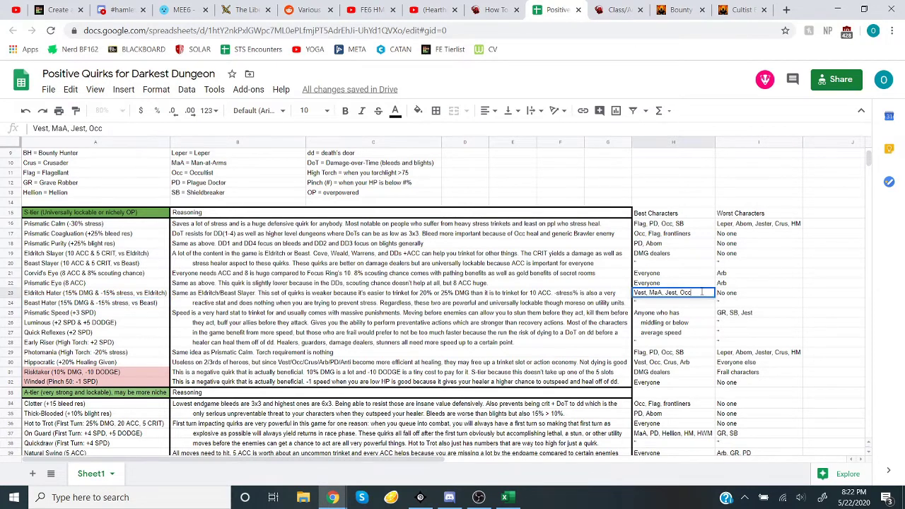
pyautogui.write(', HM')
pyautogui.press('Return')
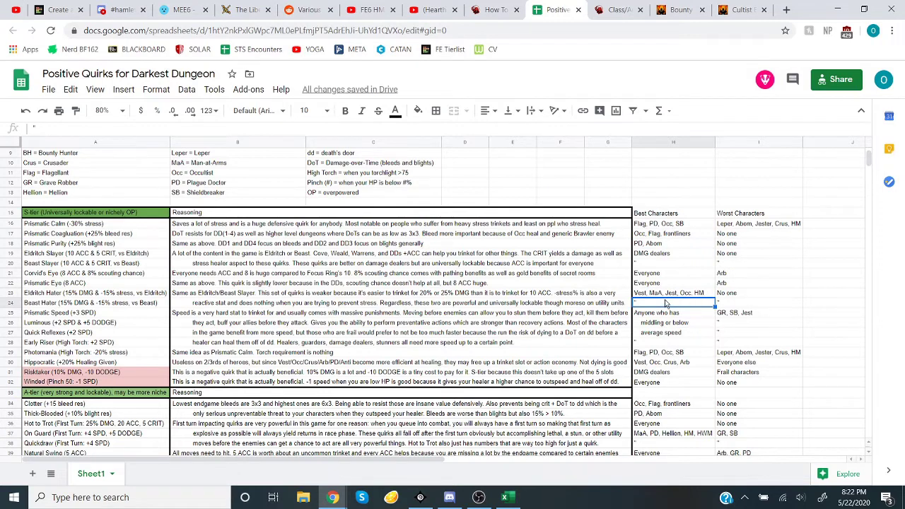
# Step: Review the speed quirks from Prismatic Speed to Early Riser along with their listed best and worst characters
pyautogui.click(160, 315)
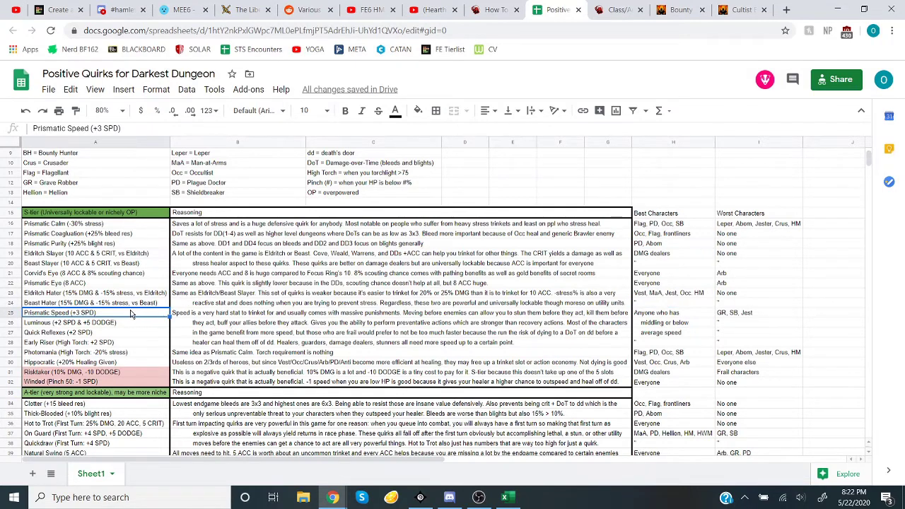
pyautogui.moveTo(131, 315); pyautogui.dragTo(131, 339)
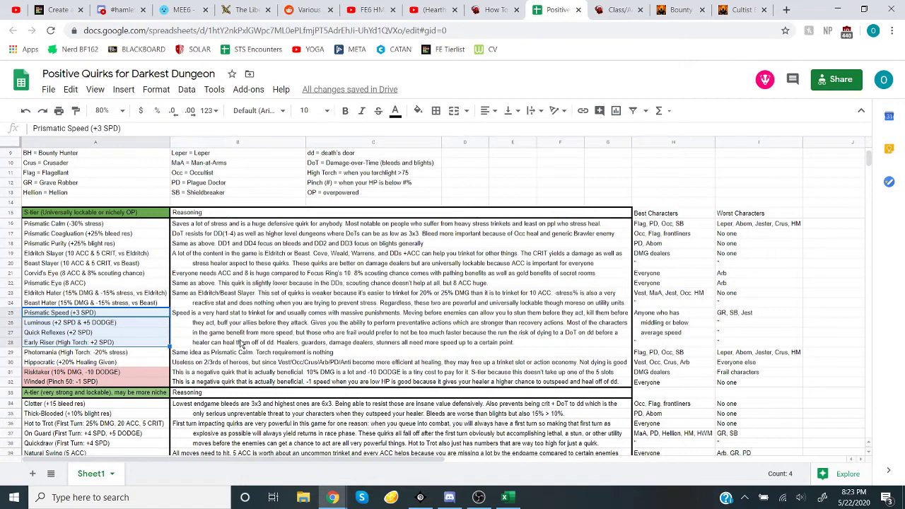
pyautogui.click(60, 343)
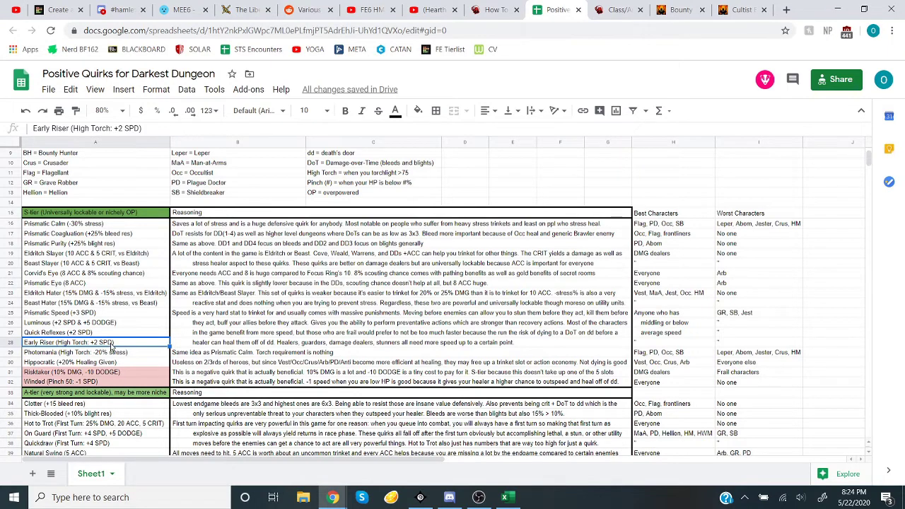
pyautogui.click(658, 312)
pyautogui.doubleClick(658, 312)
pyautogui.click(677, 297)
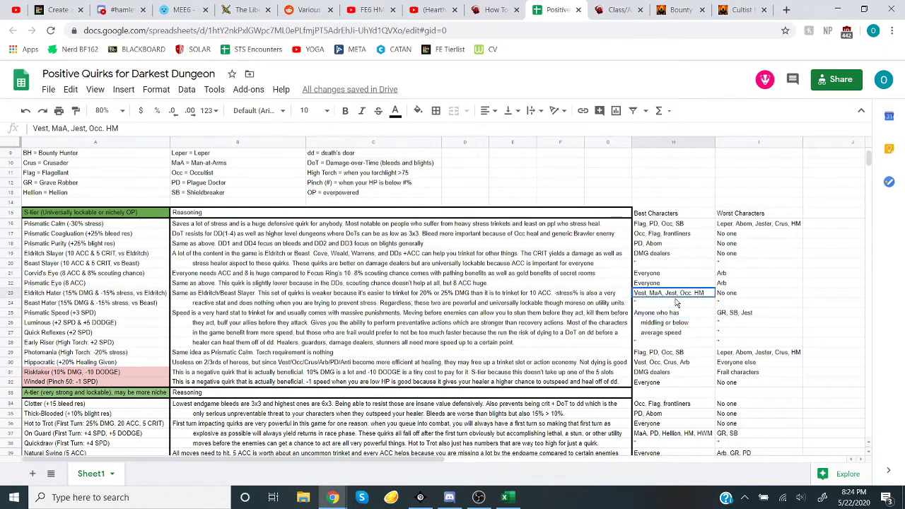
pyautogui.moveTo(667, 315); pyautogui.dragTo(656, 337)
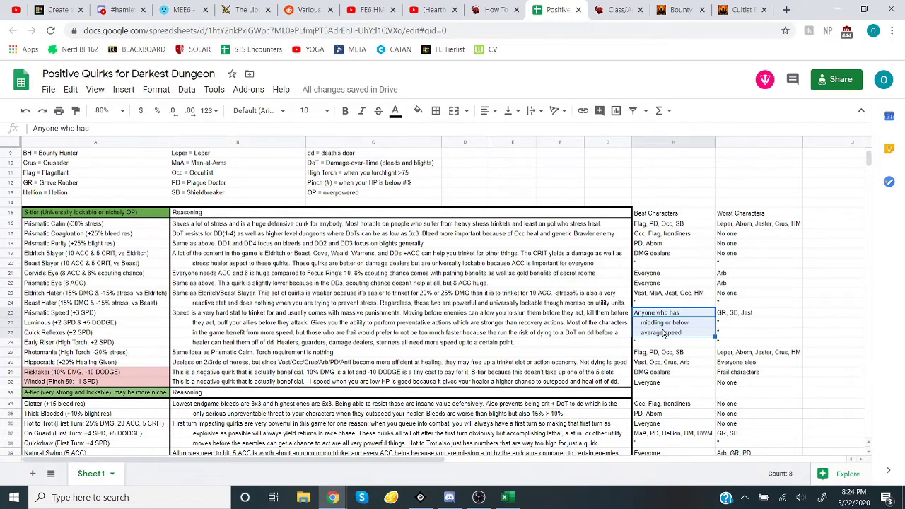
pyautogui.click(784, 314)
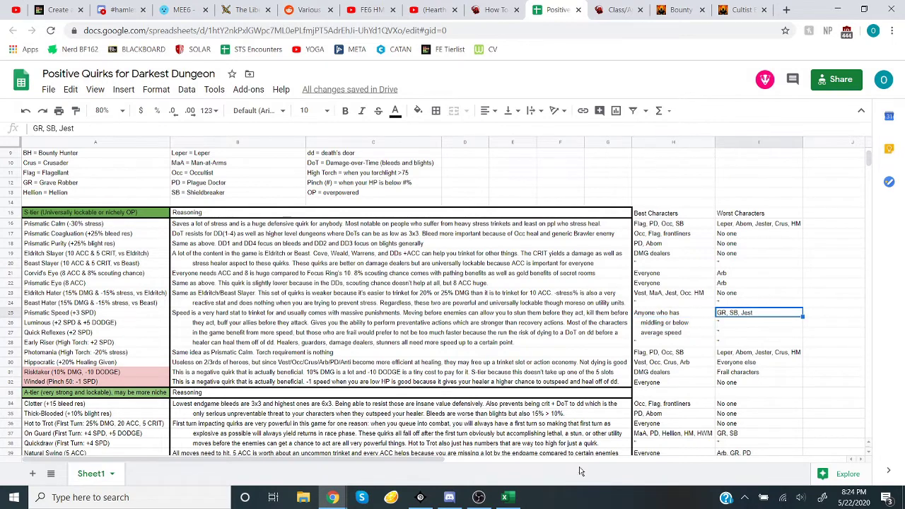
# Step: Switch to the Damage Calculator workbook in Excel, sort Character Stats by SPD from largest to smallest, and check the fastest characters
pyautogui.click(505, 497)
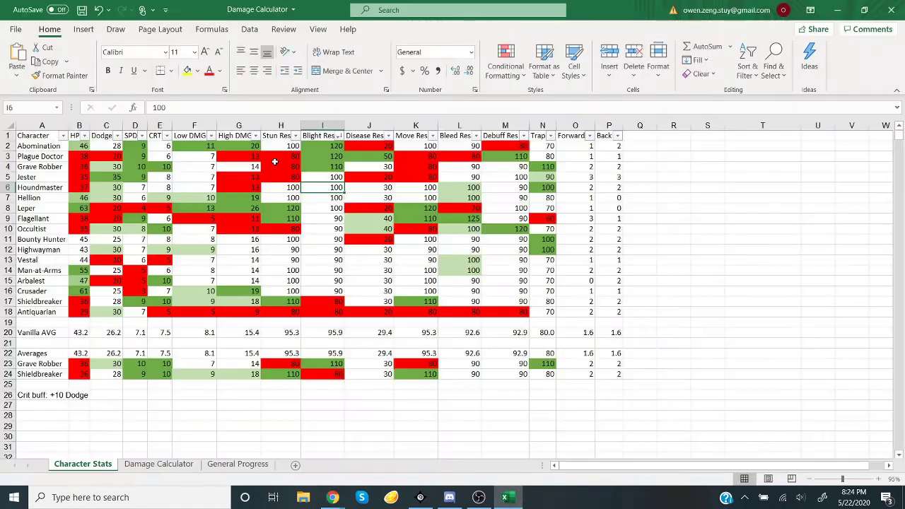
pyautogui.click(143, 135)
pyautogui.click(88, 166)
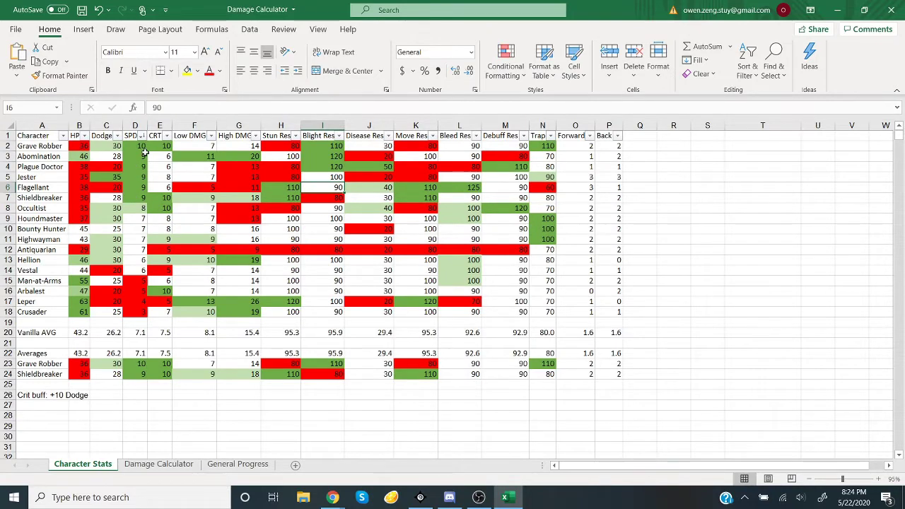
pyautogui.moveTo(141, 145); pyautogui.dragTo(139, 199)
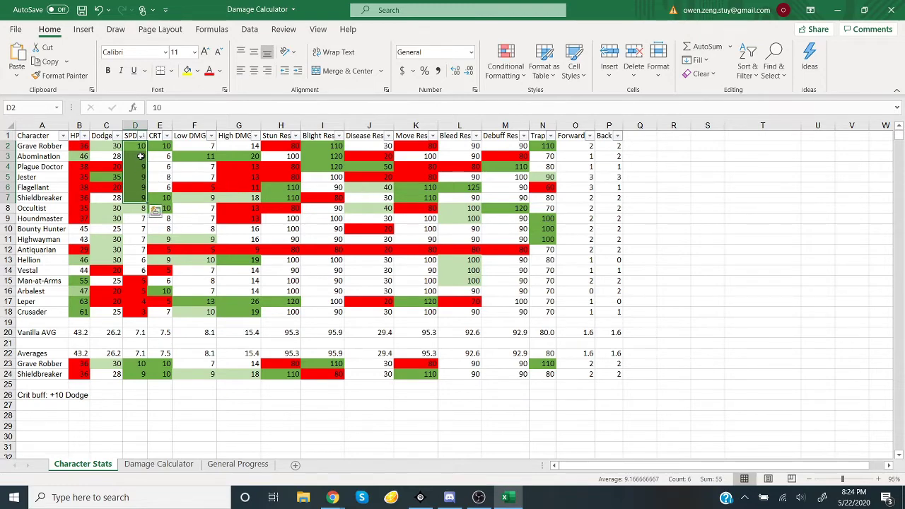
pyautogui.click(140, 147)
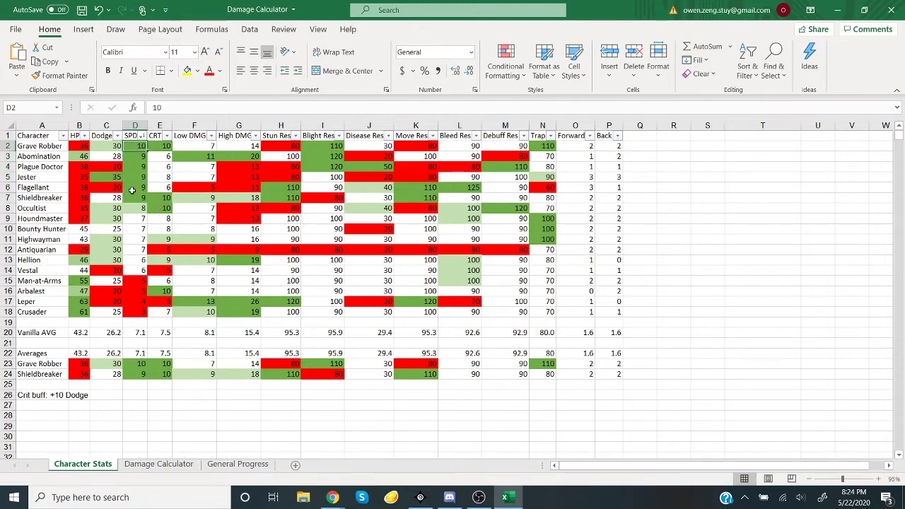
pyautogui.click(837, 9)
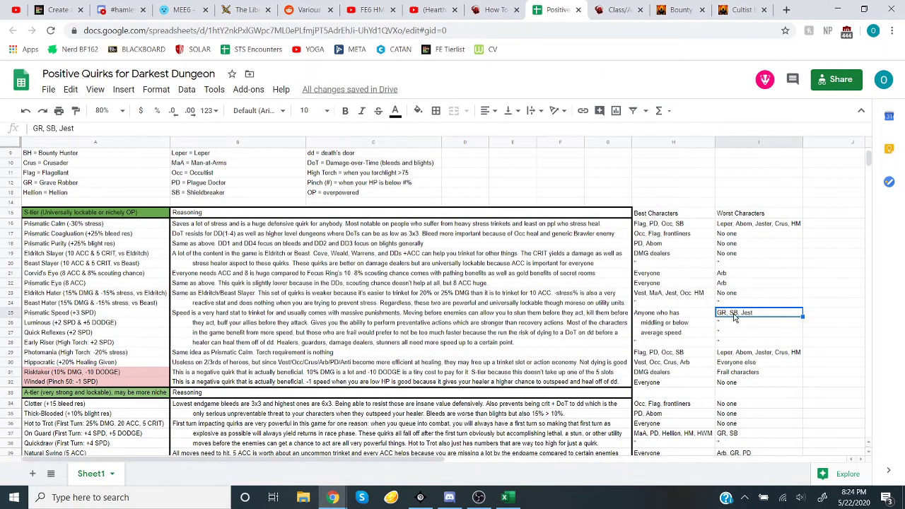
# Step: Return to the Excel character stats and compare the SPD values of the fastest characters, from Grave Robber down to Shieldbreaker
pyautogui.click(505, 497)
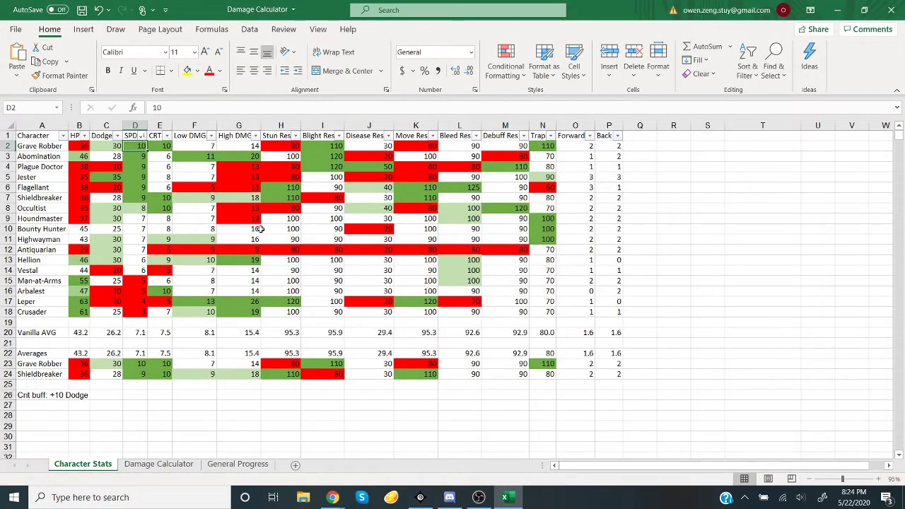
pyautogui.click(140, 159)
pyautogui.click(139, 167)
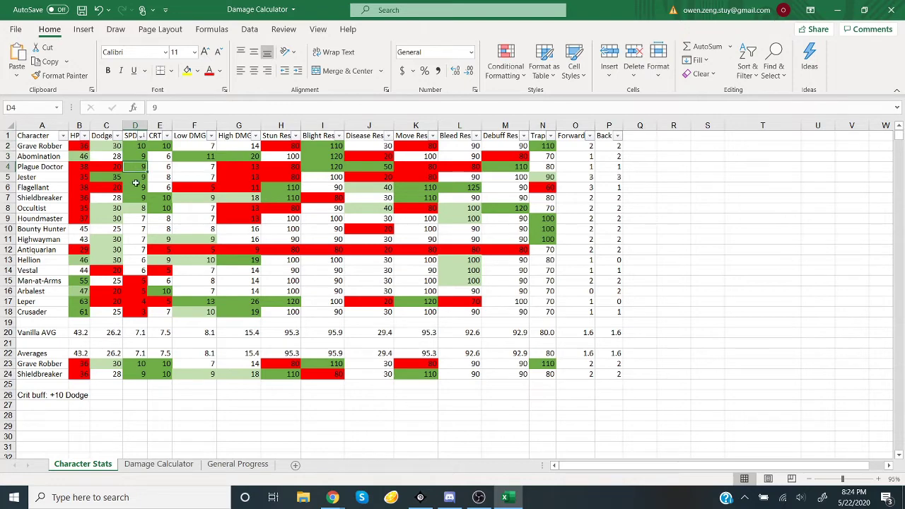
pyautogui.click(136, 186)
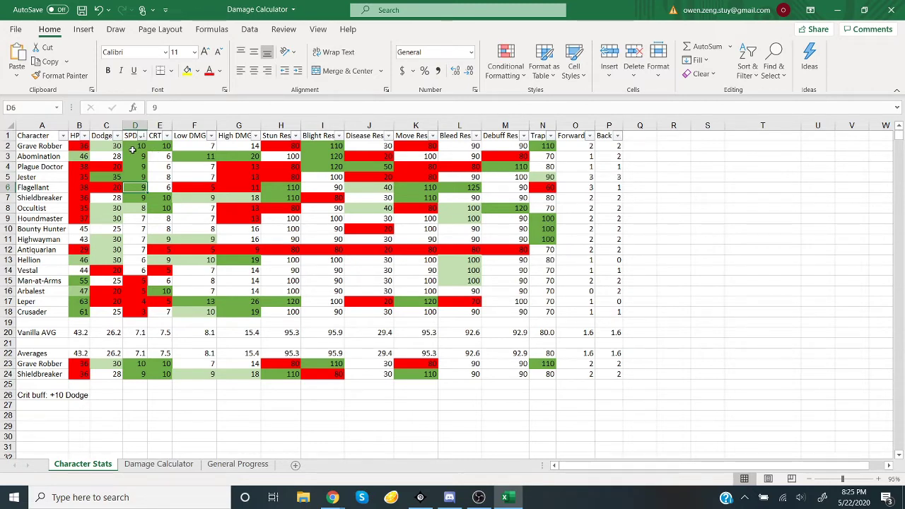
pyautogui.click(136, 148)
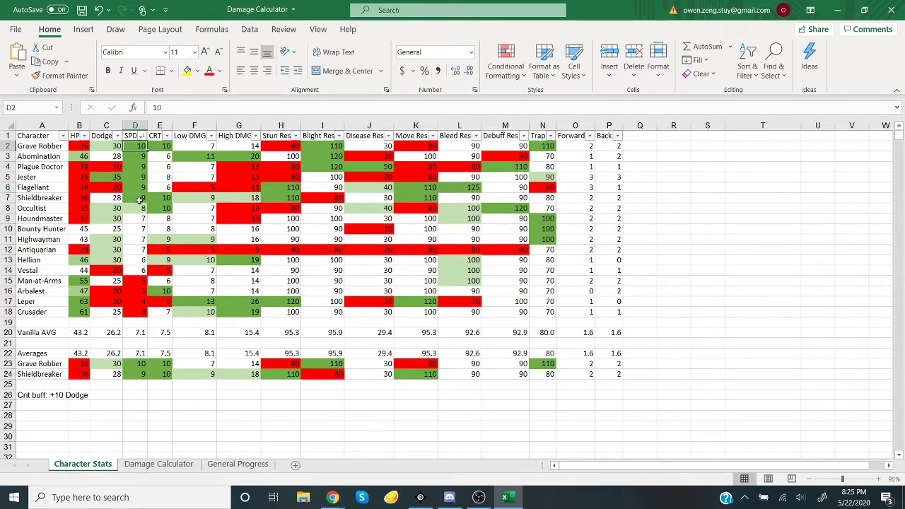
pyautogui.click(140, 179)
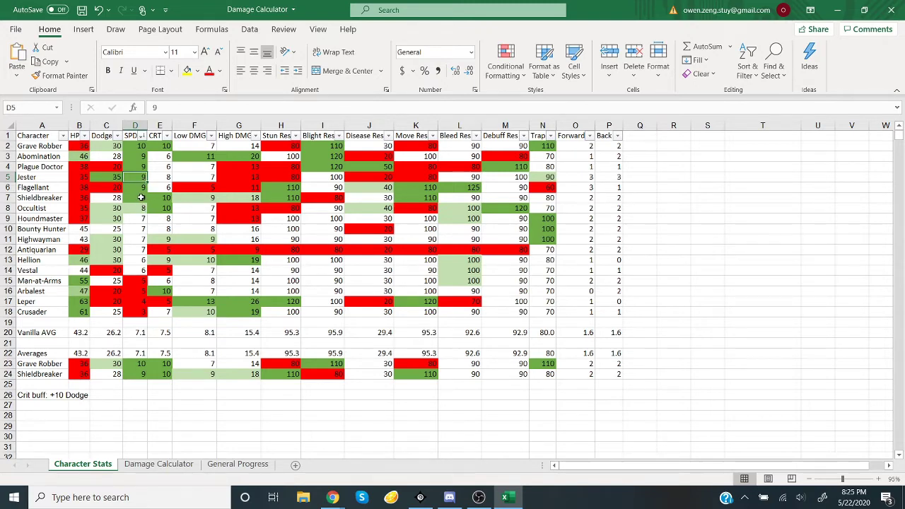
pyautogui.click(142, 199)
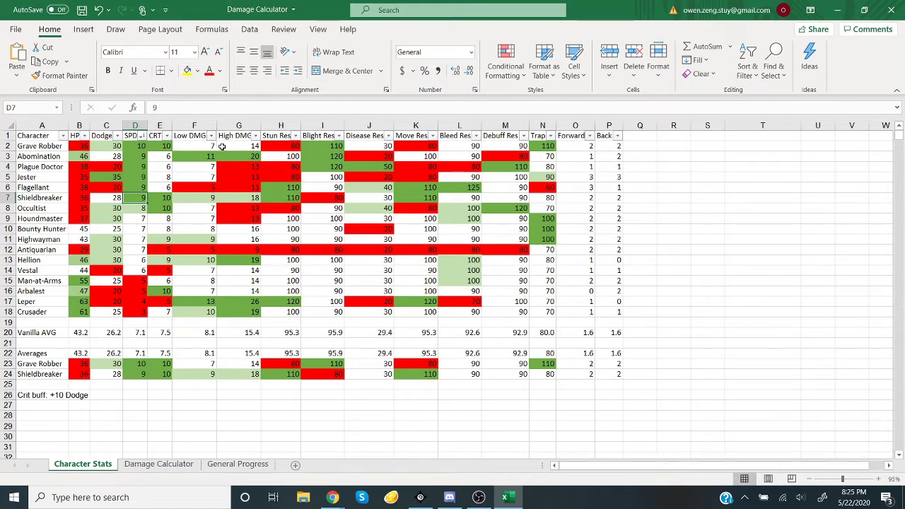
# Step: Check the HP and Dodge of Grave Robber, Jester and Shieldbreaker, and return to the quirks tier list
pyautogui.moveTo(77, 144); pyautogui.dragTo(94, 144)
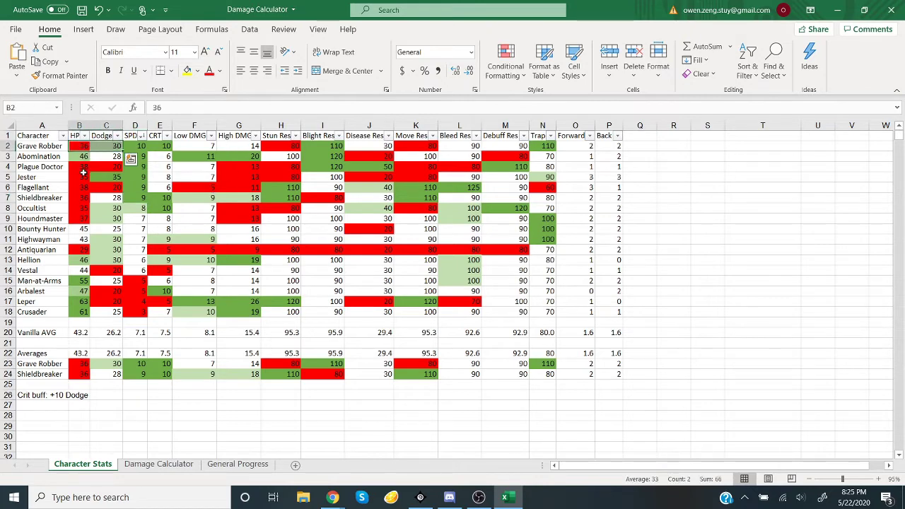
pyautogui.moveTo(77, 177); pyautogui.dragTo(106, 199)
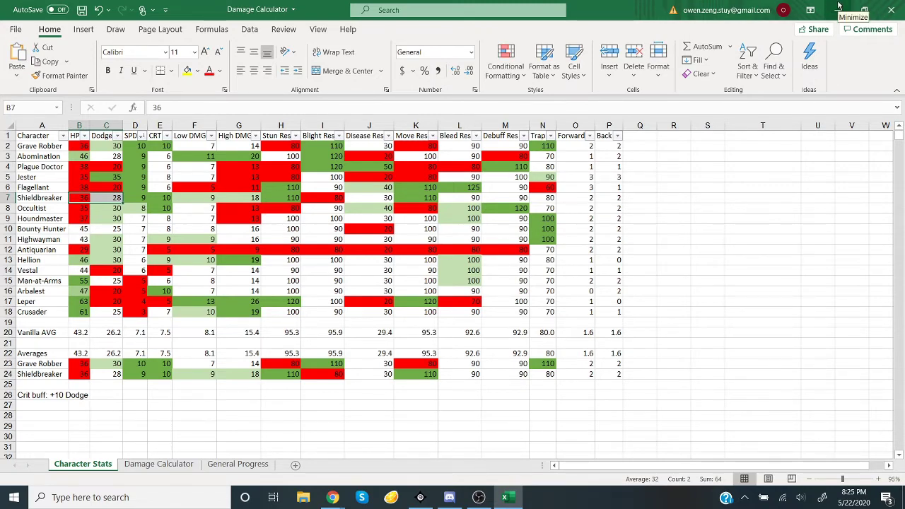
pyautogui.click(837, 7)
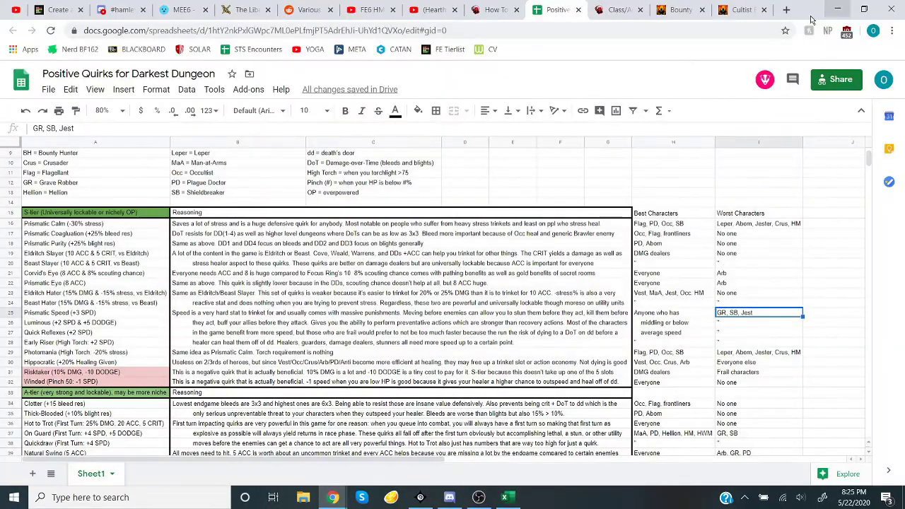
# Step: Look over the speed quirks again and examine the full Photomania row, including its reasoning and best and worst characters
pyautogui.moveTo(682, 318); pyautogui.dragTo(679, 353)
pyautogui.moveTo(113, 343); pyautogui.dragTo(111, 322)
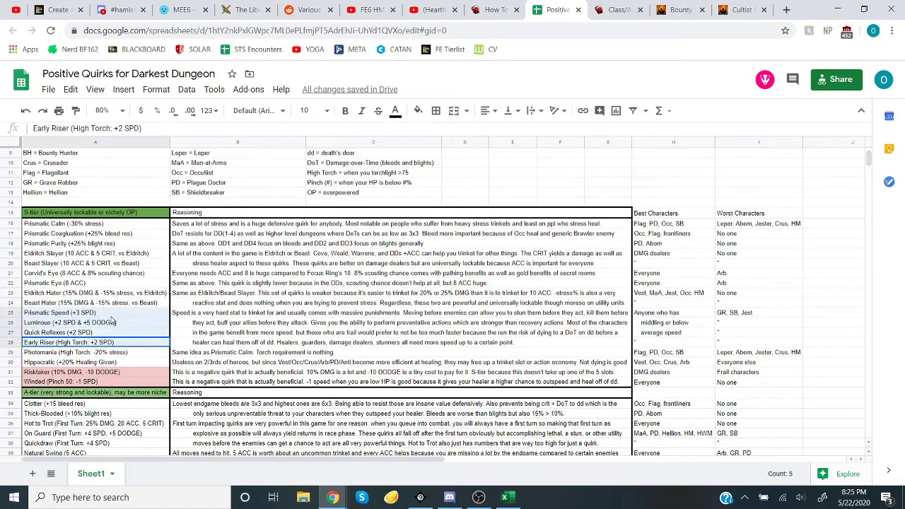
pyautogui.click(98, 352)
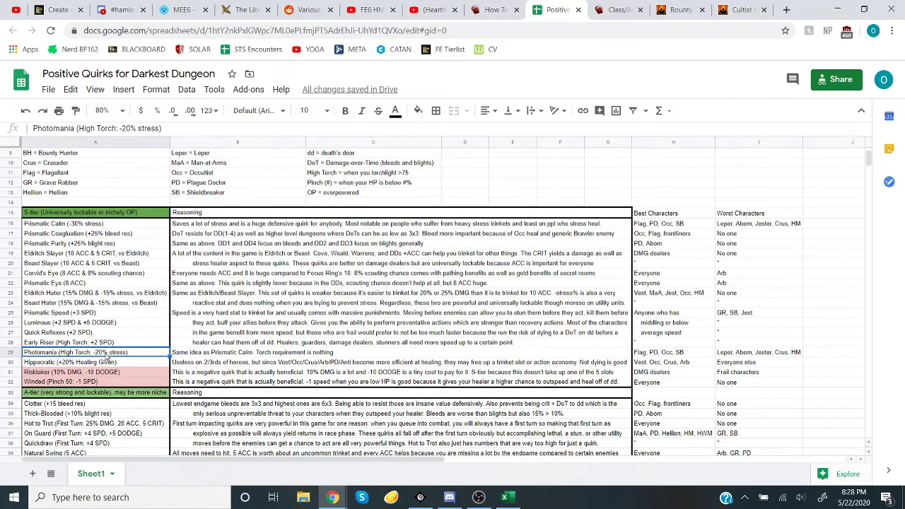
pyautogui.moveTo(102, 353); pyautogui.dragTo(761, 348)
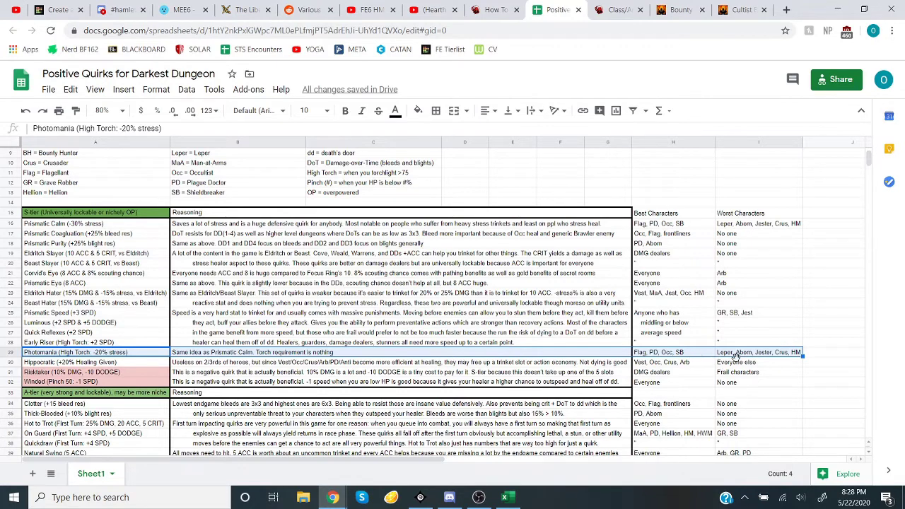
# Step: Read the reasoning for the Hippocratic quirk and examine its listed best characters
pyautogui.click(680, 365)
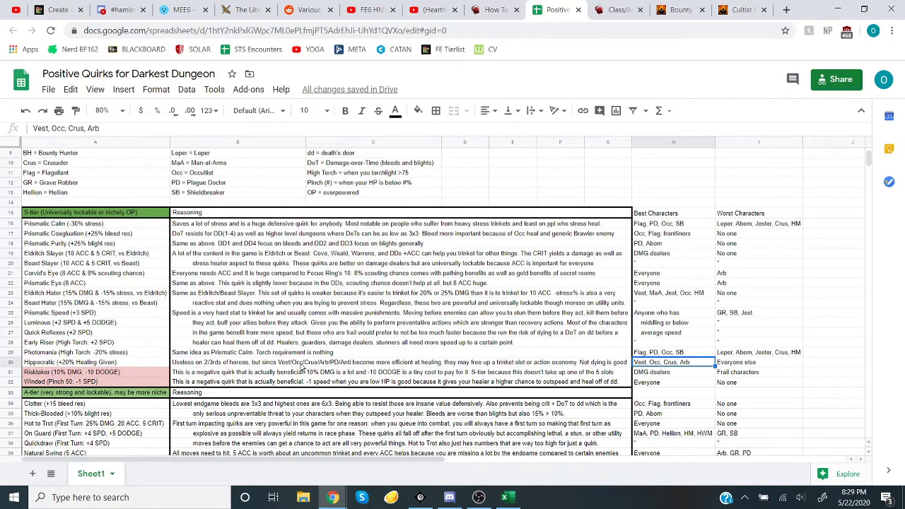
pyautogui.click(302, 367)
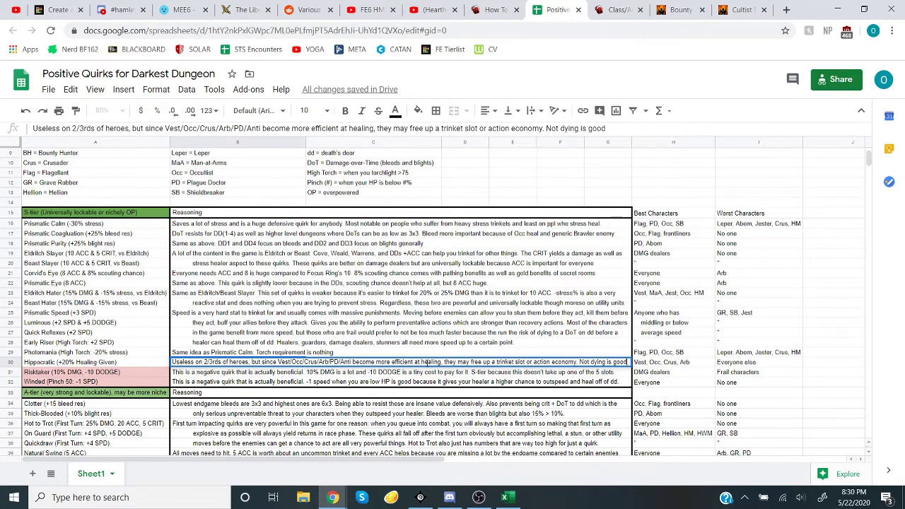
pyautogui.click(131, 365)
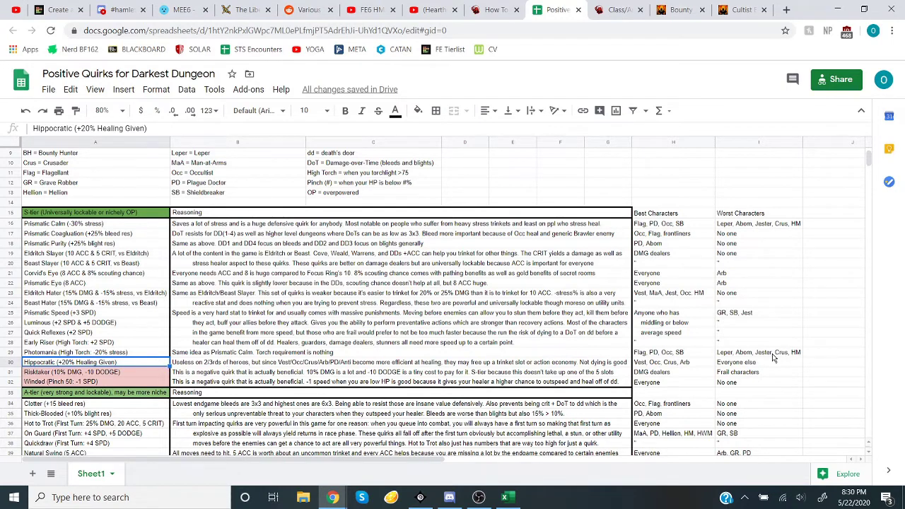
pyautogui.click(534, 364)
pyautogui.click(647, 360)
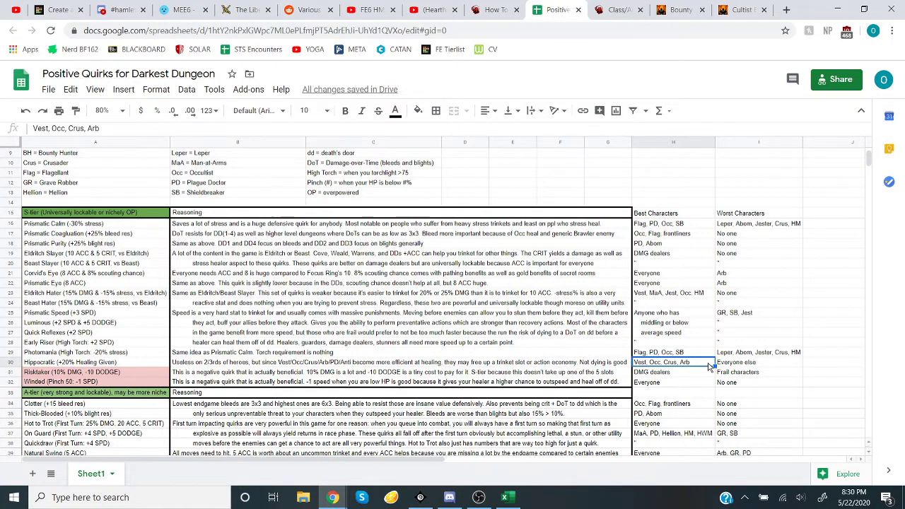
# Step: Examine the Best Characters entry for Risktaker and look at the Risktaker and Winded quirks
pyautogui.moveTo(711, 367); pyautogui.dragTo(699, 377)
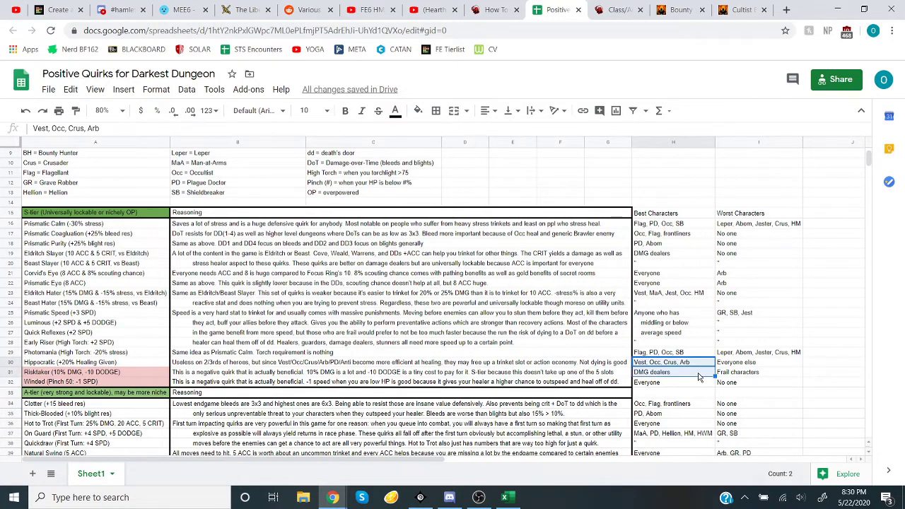
pyautogui.click(699, 377)
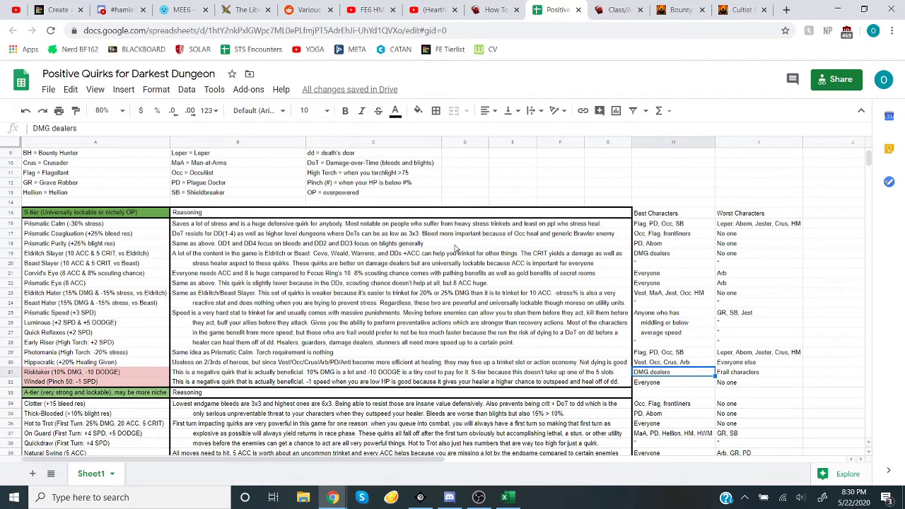
pyautogui.click(144, 375)
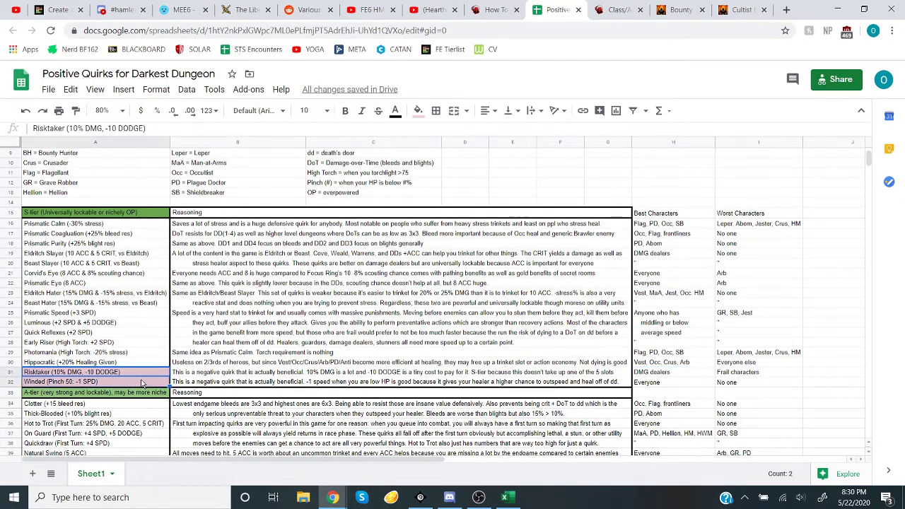
# Step: Go over the Risktaker and Winded negative quirks at the end of the S-tier list
pyautogui.press('Up')
pyautogui.press('Up')
pyautogui.press('Right')
pyautogui.click(131, 373)
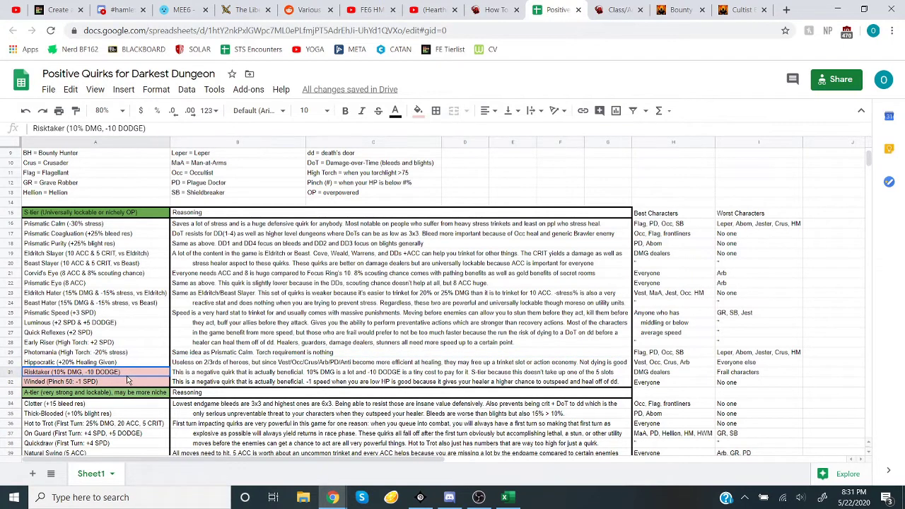
pyautogui.click(117, 382)
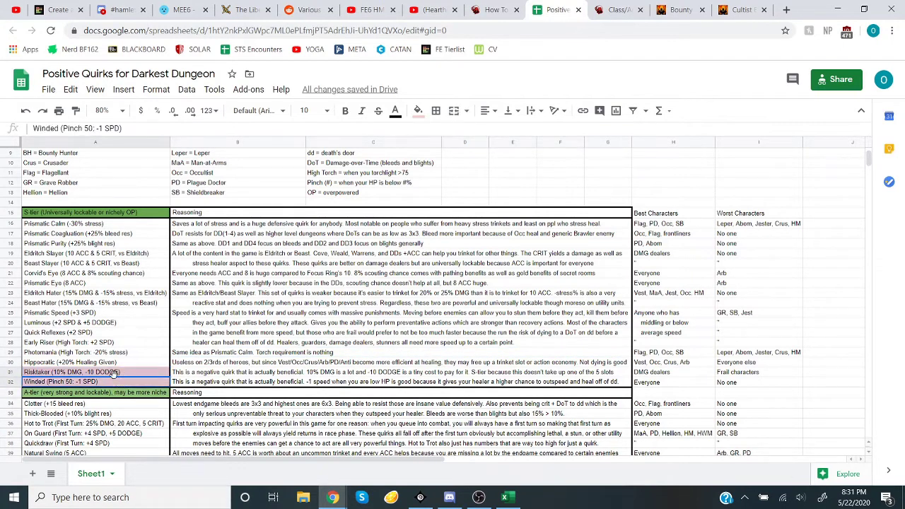
pyautogui.click(226, 272)
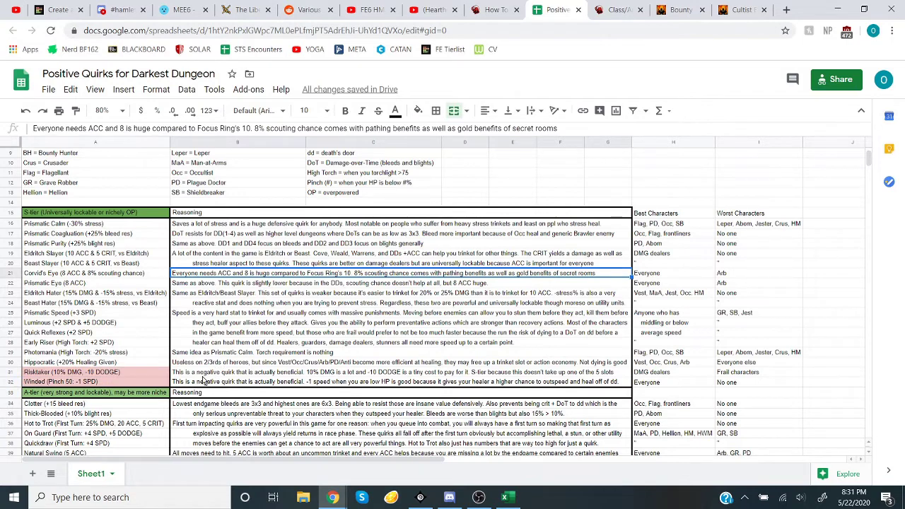
pyautogui.moveTo(148, 373); pyautogui.dragTo(148, 382)
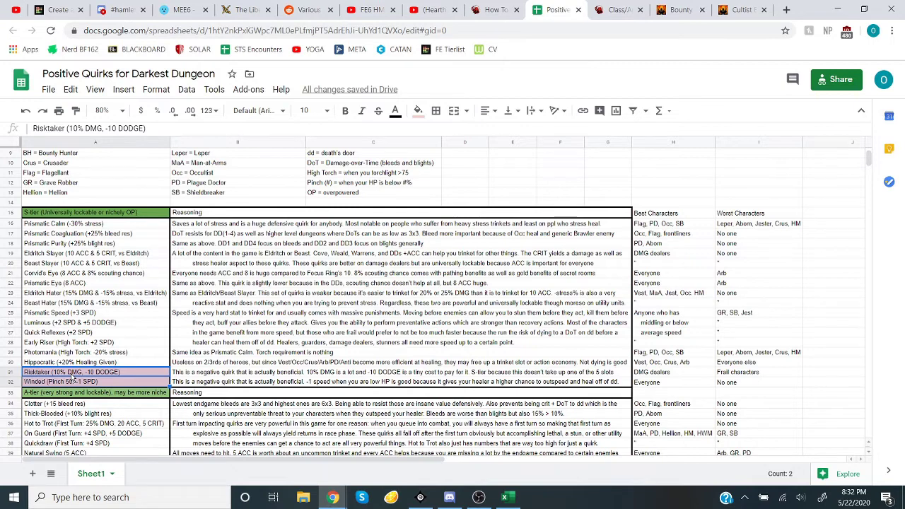
# Step: Check the best and worst characters for Risktaker and the best characters for Winded
pyautogui.click(683, 373)
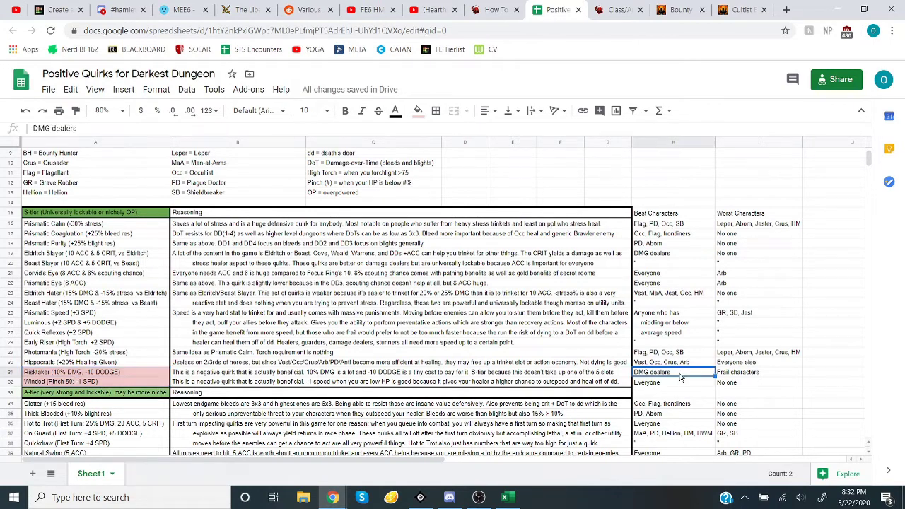
pyautogui.click(739, 374)
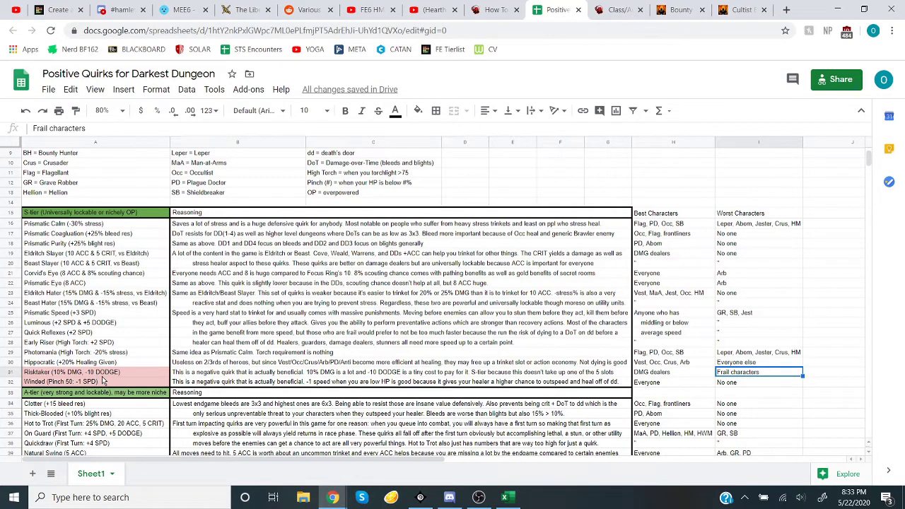
pyautogui.click(113, 382)
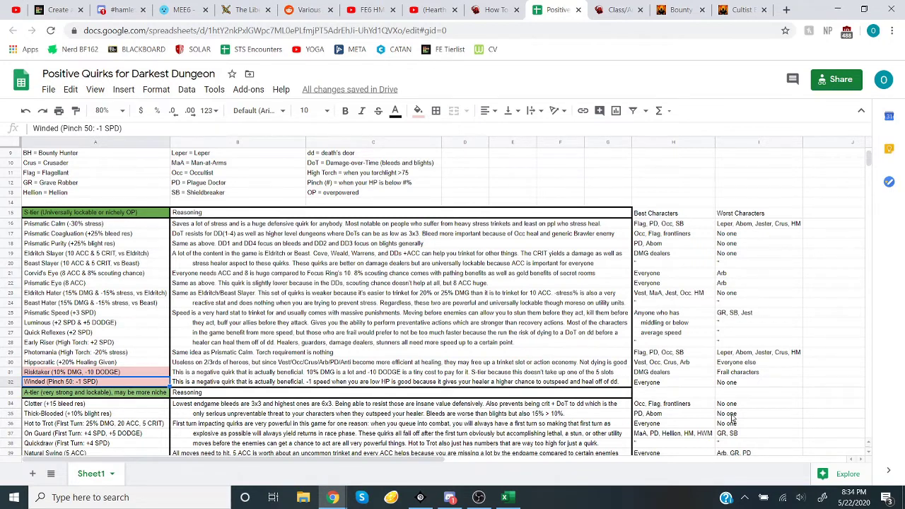
pyautogui.click(669, 386)
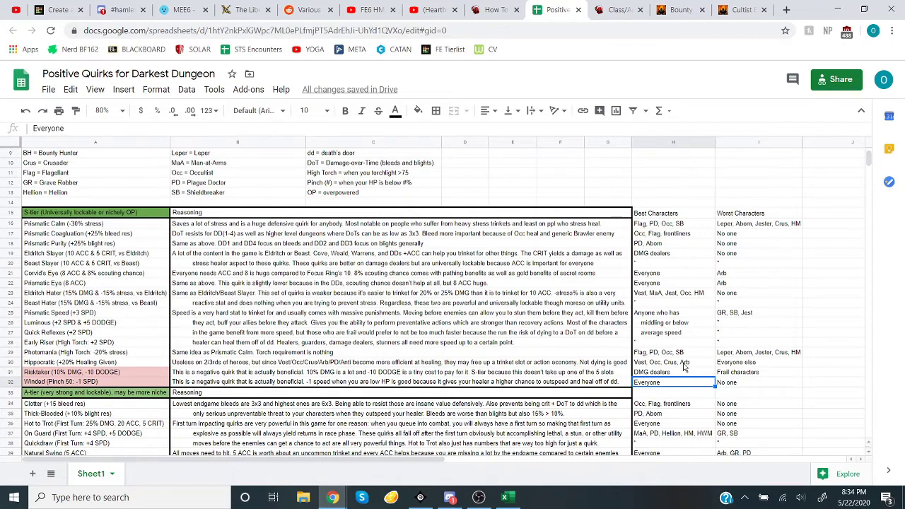
# Step: Move the closing parenthesis in the A-tier heading so it reads "A-tier (very strong and lockable, may be more niche)"
pyautogui.scroll(-3, 379, 359)
pyautogui.scroll(-3, 379, 359)
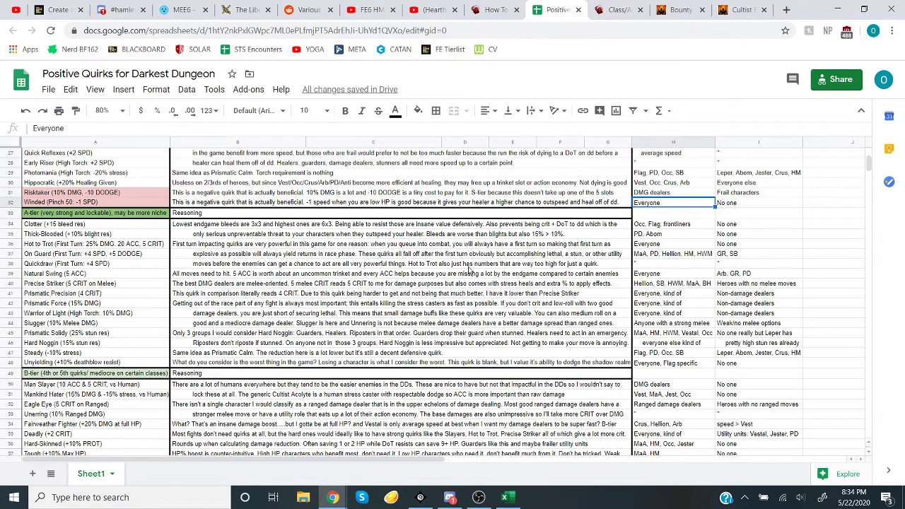
pyautogui.click(111, 212)
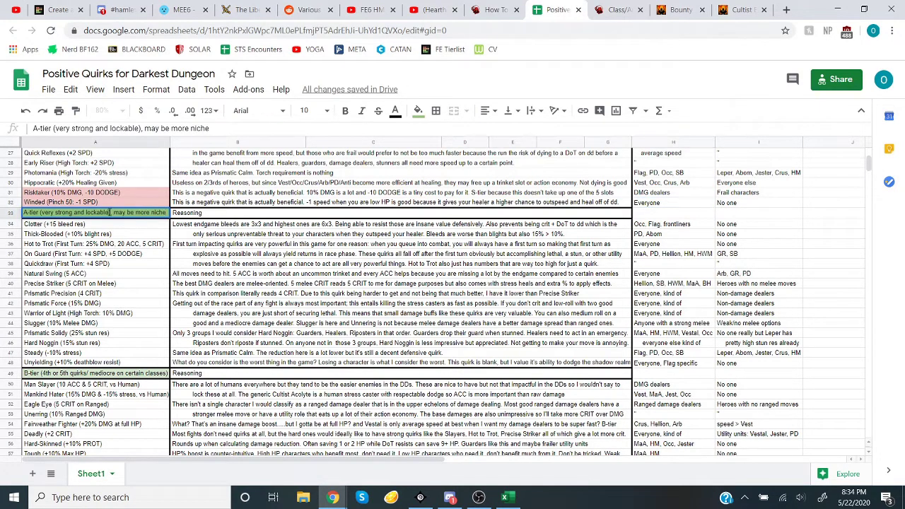
pyautogui.press('BackSpace')
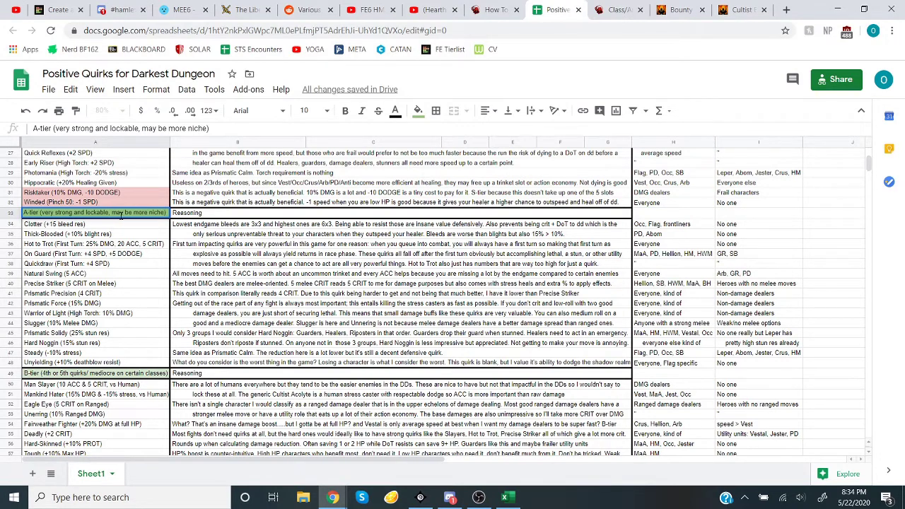
pyautogui.press('Return')
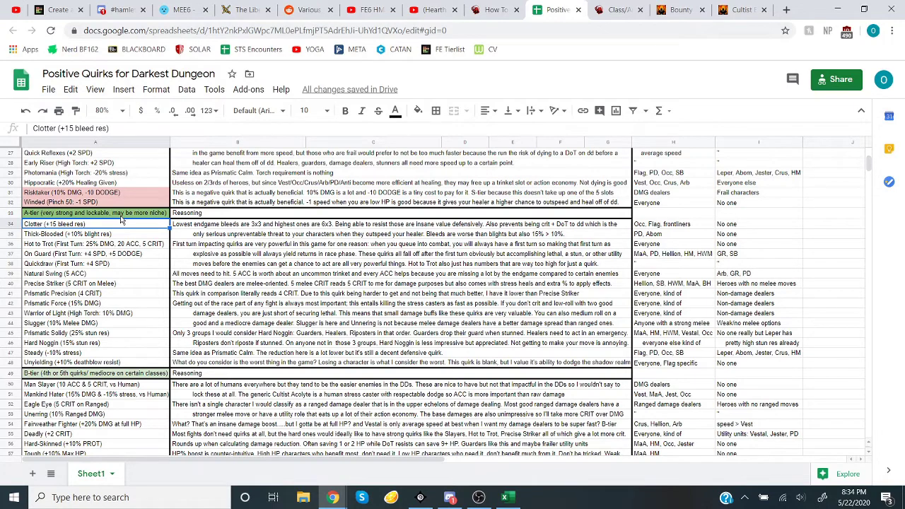
# Step: Compare the A-tier Clotter and Thick-Blooded quirks with the S-tier Prismatic bleed and blight resistance quirks
pyautogui.moveTo(104, 226); pyautogui.dragTo(102, 244)
pyautogui.scroll(3, 84, 297)
pyautogui.scroll(3, 82, 296)
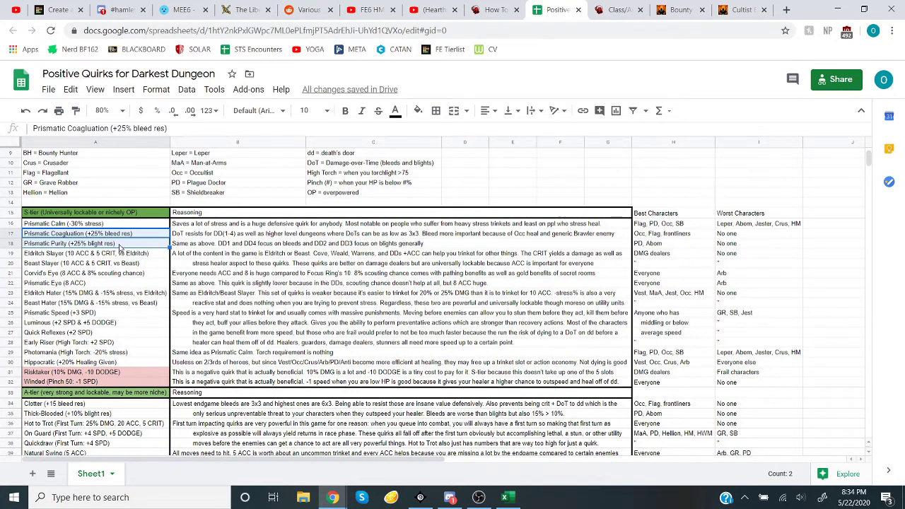
pyautogui.scroll(-3, 106, 379)
pyautogui.moveTo(77, 313); pyautogui.dragTo(77, 320)
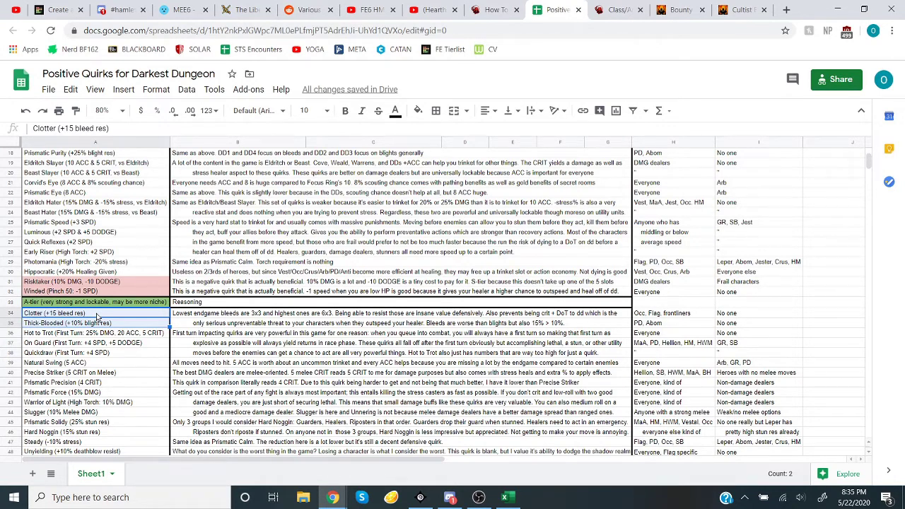
pyautogui.scroll(3, 74, 247)
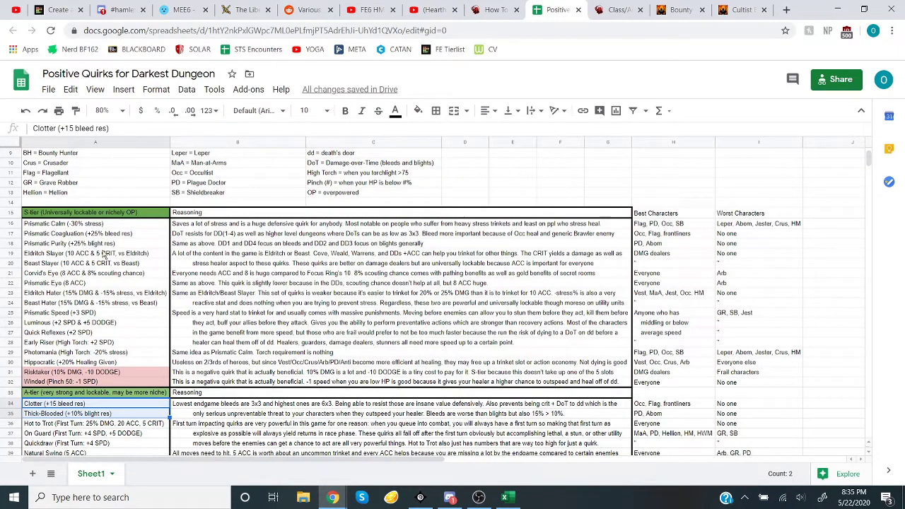
pyautogui.scroll(-3, 105, 255)
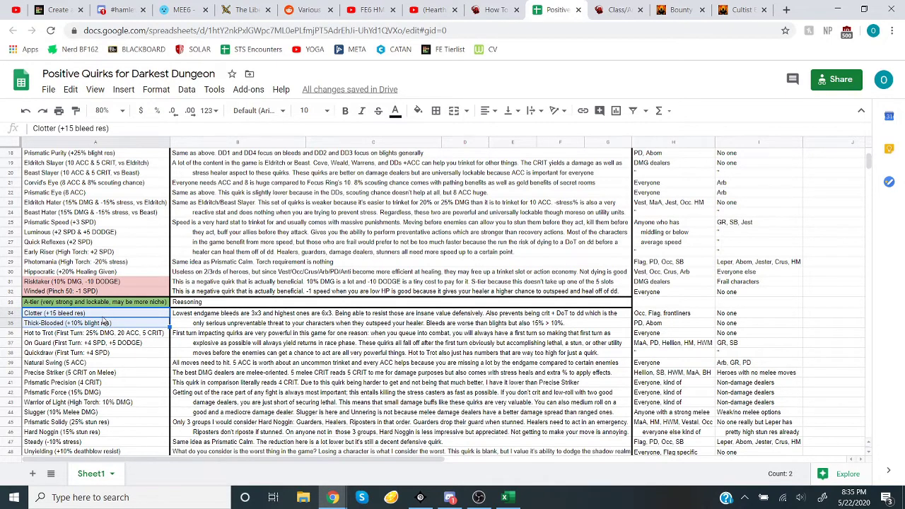
pyautogui.scroll(-3, 101, 327)
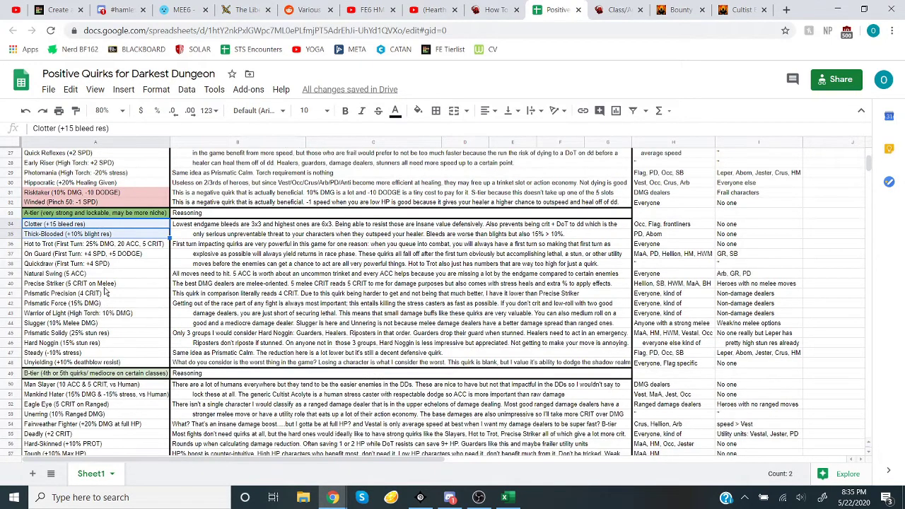
# Step: Look over the first-turn quirks and examine Hot to Trot's damage, accuracy and crit bonuses one by one
pyautogui.moveTo(111, 249); pyautogui.dragTo(112, 268)
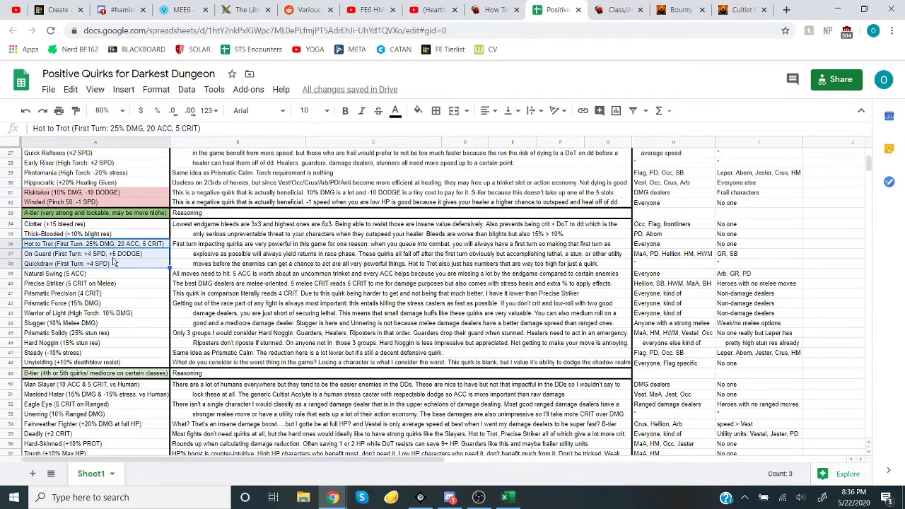
pyautogui.click(124, 247)
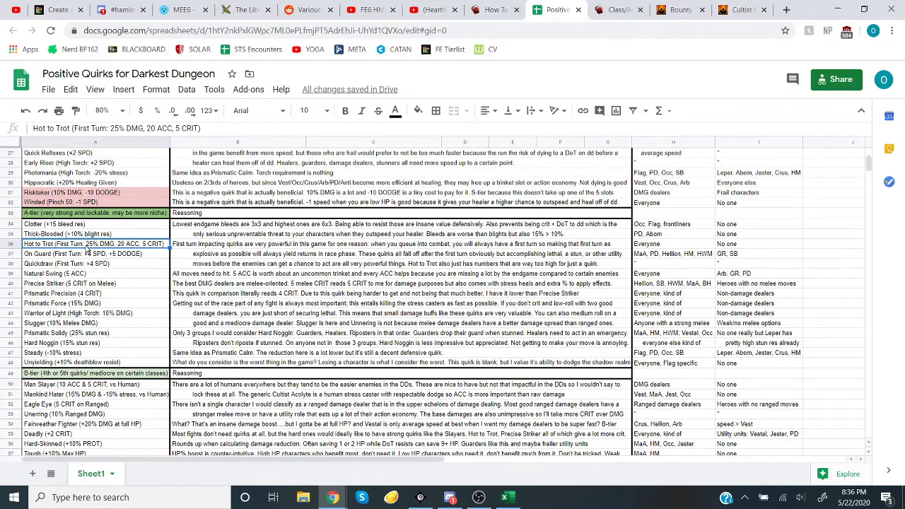
pyautogui.doubleClick(87, 248)
pyautogui.moveTo(85, 245); pyautogui.dragTo(112, 245)
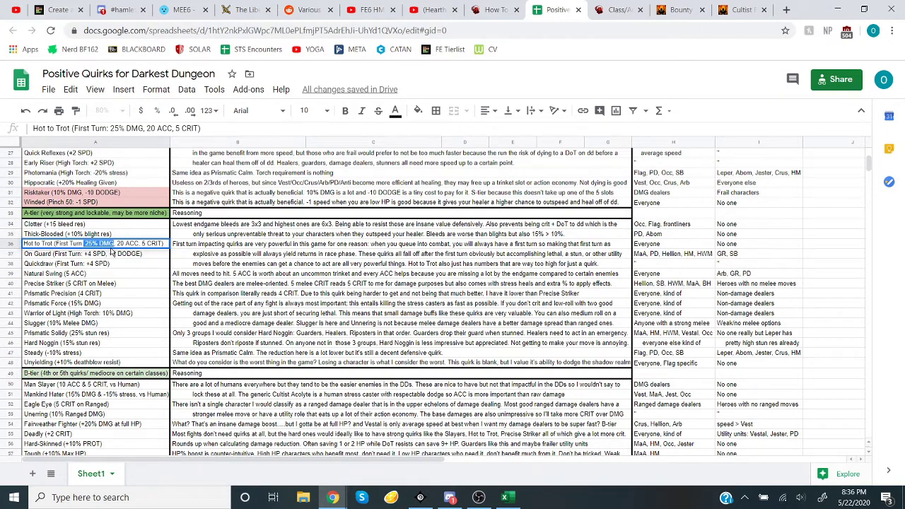
pyautogui.moveTo(117, 243); pyautogui.dragTo(139, 244)
pyautogui.moveTo(140, 244); pyautogui.dragTo(85, 243)
pyautogui.click(126, 243)
pyautogui.moveTo(141, 244); pyautogui.dragTo(164, 243)
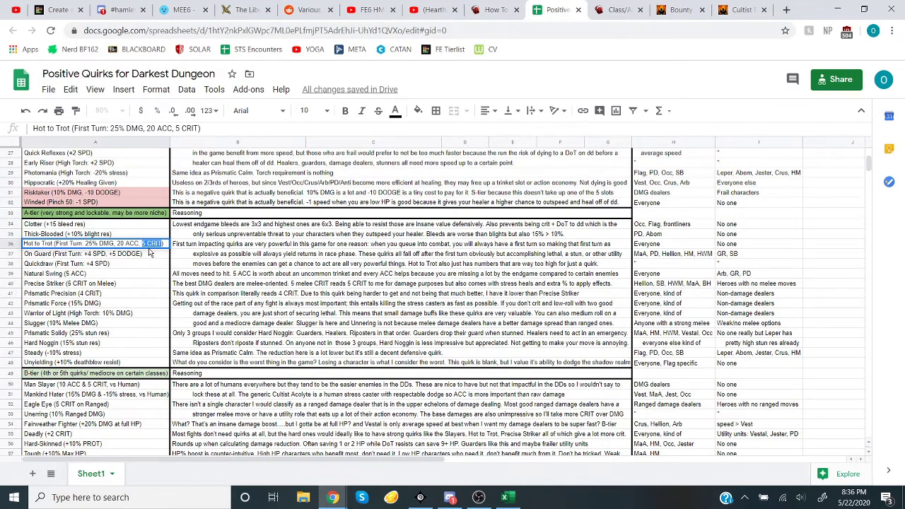
pyautogui.click(168, 244)
# Step: Compare On Guard with Hot to Trot and with the S-tier speed quirks from Prismatic Speed to Early Riser
pyautogui.click(108, 256)
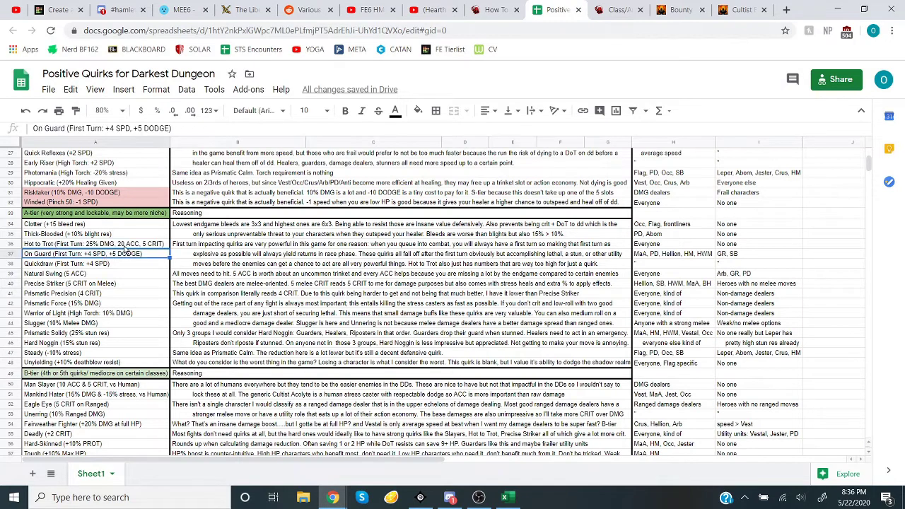
pyautogui.click(124, 247)
pyautogui.click(113, 257)
pyautogui.scroll(3, 108, 261)
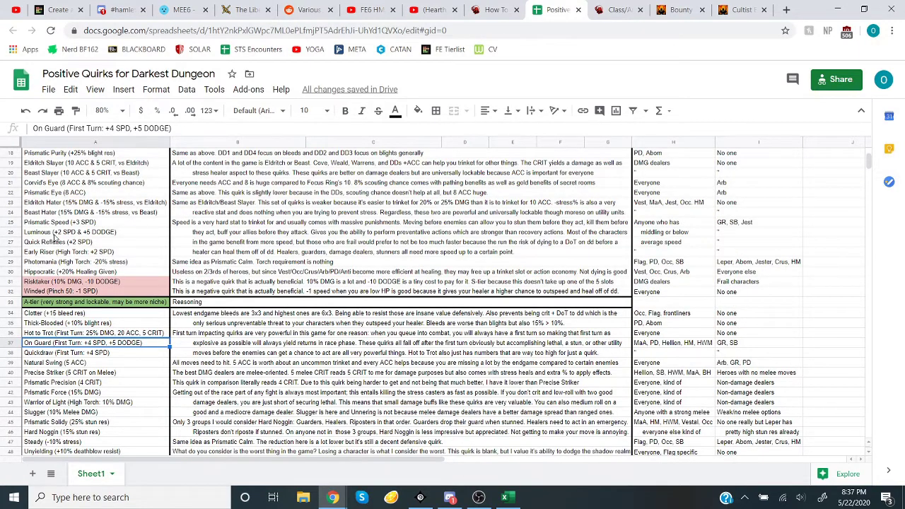
pyautogui.moveTo(59, 224); pyautogui.dragTo(56, 253)
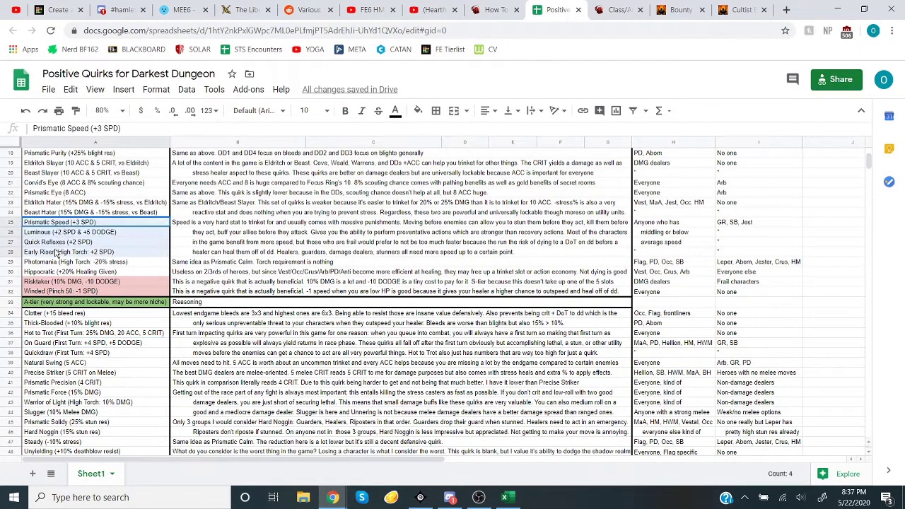
pyautogui.scroll(-3, 58, 253)
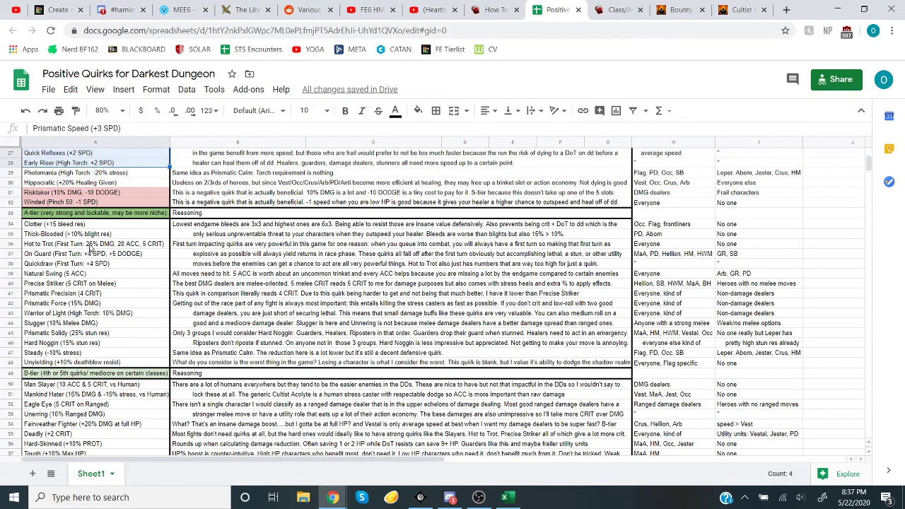
# Step: Review On Guard and Quickdraw together alongside Hot to Trot as the A-tier first-turn quirks
pyautogui.moveTo(86, 254); pyautogui.dragTo(94, 265)
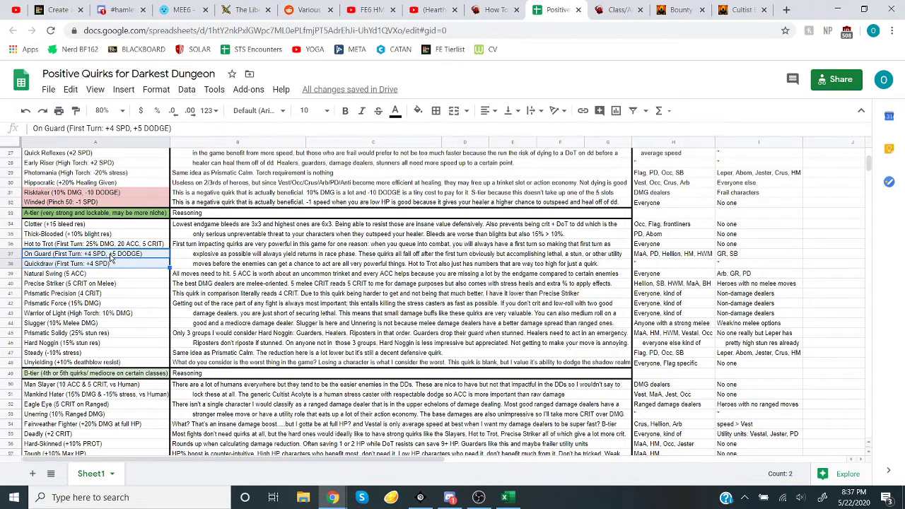
pyautogui.moveTo(112, 246); pyautogui.dragTo(107, 269)
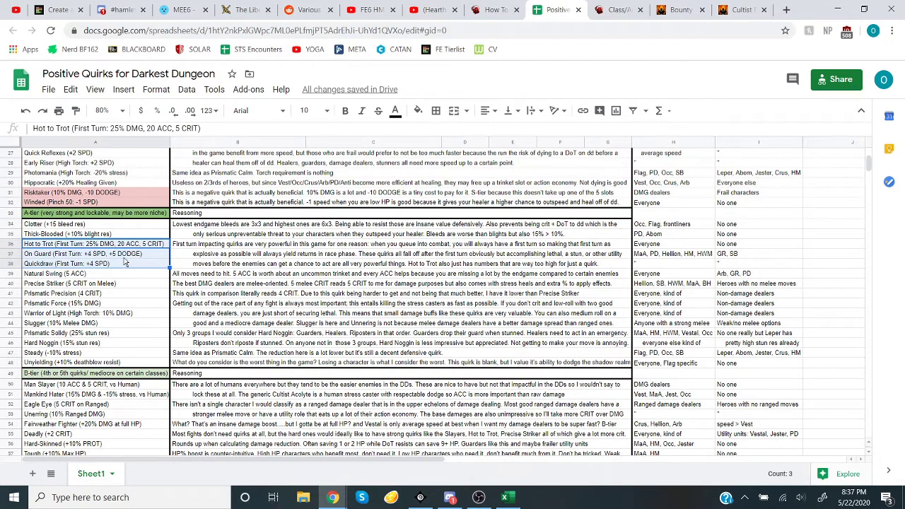
pyautogui.click(113, 253)
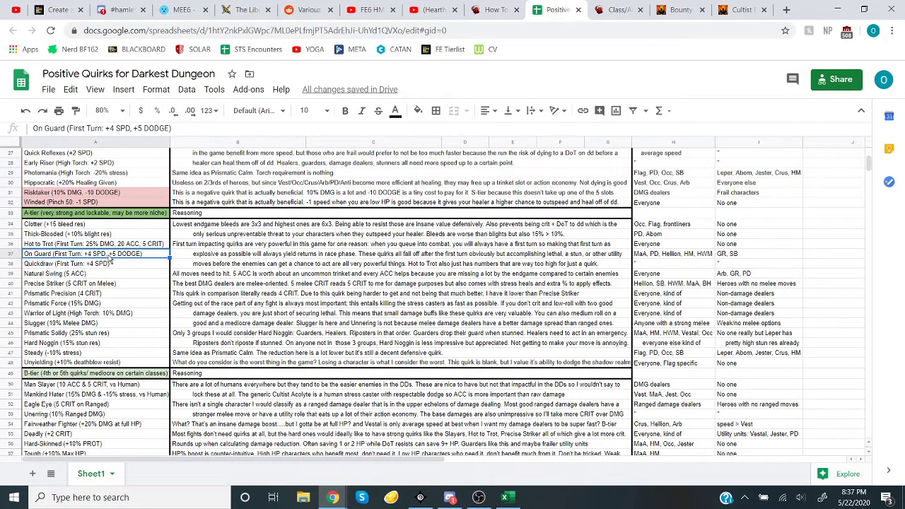
pyautogui.keyDown('shift'); pyautogui.click(110, 262); pyautogui.keyUp('shift')
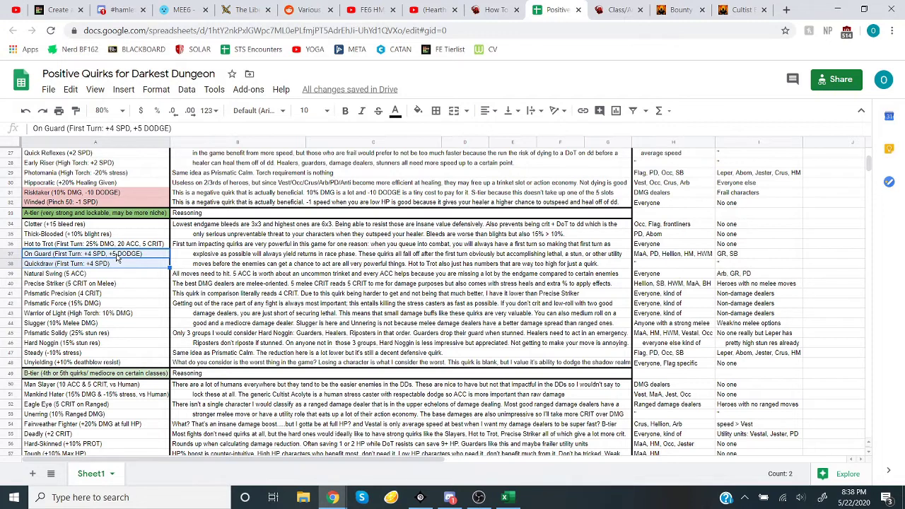
# Step: Examine the best and worst characters listed for On Guard and Quickdraw, leaving the entries unedited
pyautogui.click(713, 254)
pyautogui.doubleClick(714, 255)
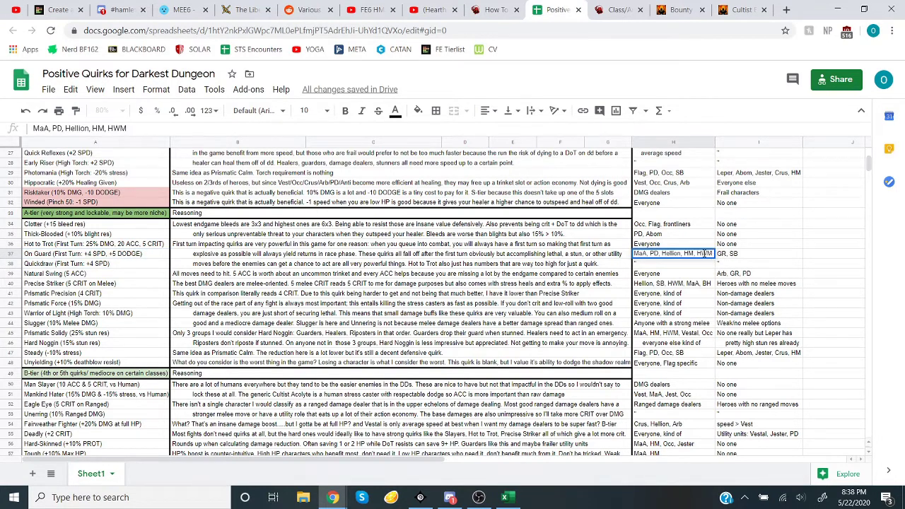
pyautogui.click(65, 255)
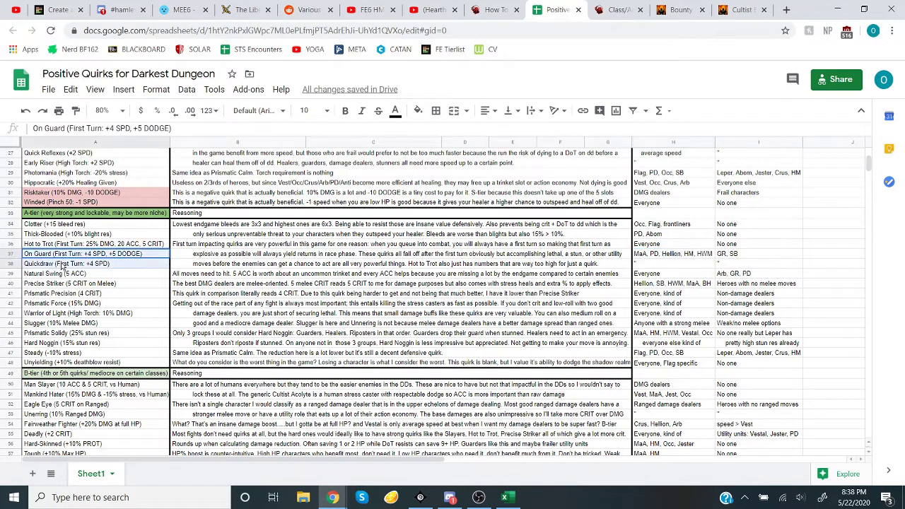
pyautogui.hotkey('shift', 'Down')
pyautogui.doubleClick(667, 256)
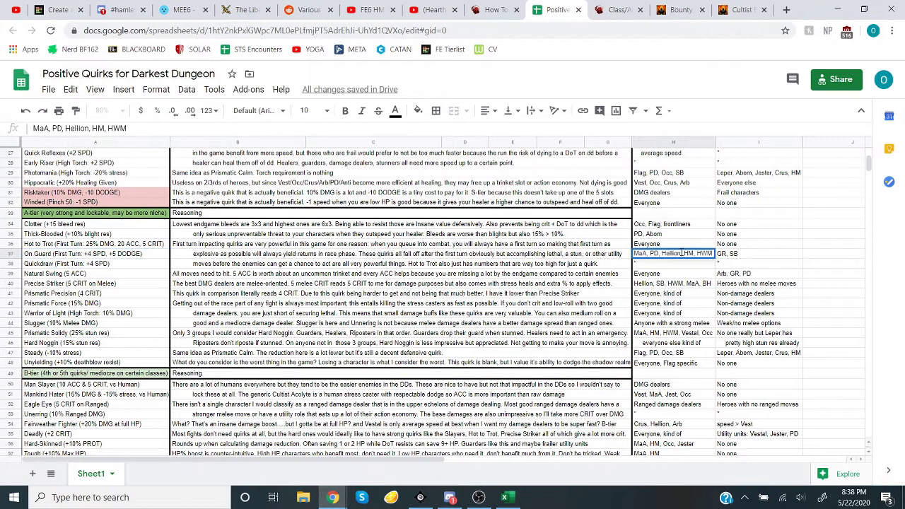
pyautogui.moveTo(683, 254); pyautogui.dragTo(662, 254)
pyautogui.press('Escape')
pyautogui.moveTo(713, 253); pyautogui.dragTo(700, 254)
pyautogui.click(654, 267)
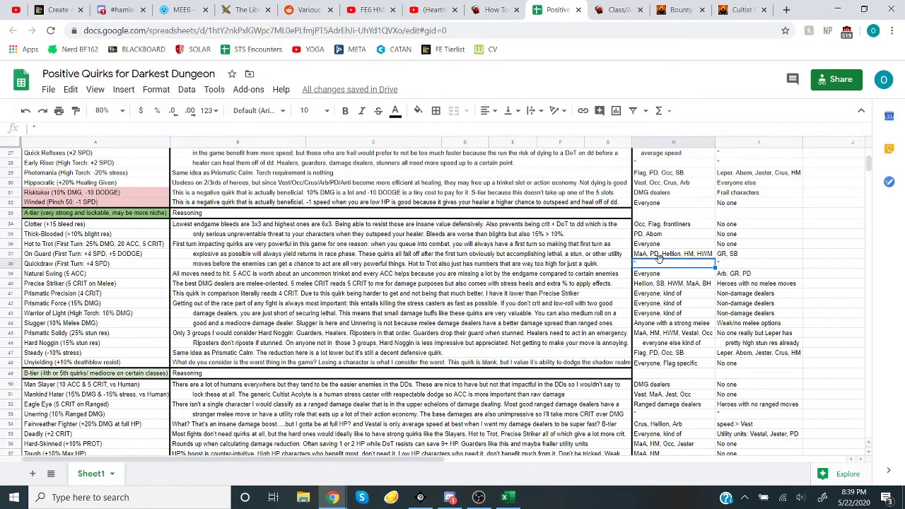
pyautogui.click(749, 257)
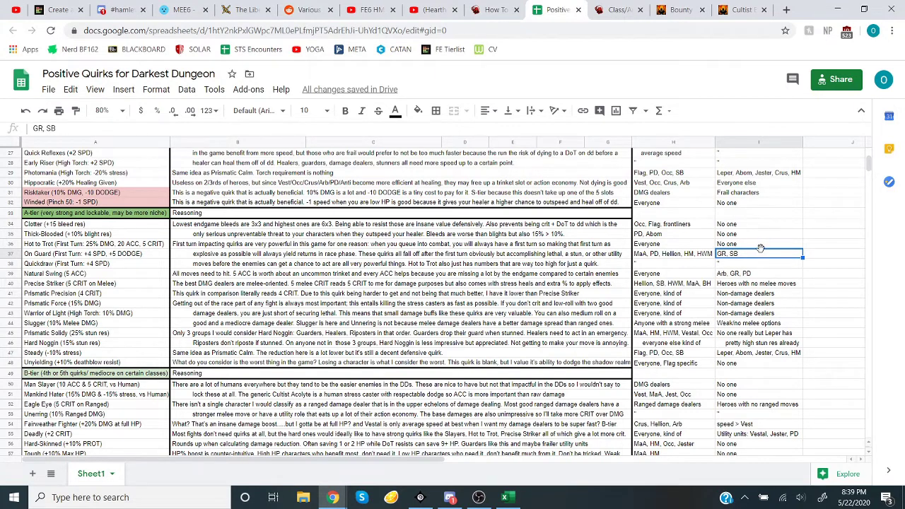
# Step: Examine the A-tier quirk Natural Swing and compare it with the S-tier accuracy quirks
pyautogui.moveTo(73, 274); pyautogui.dragTo(128, 275)
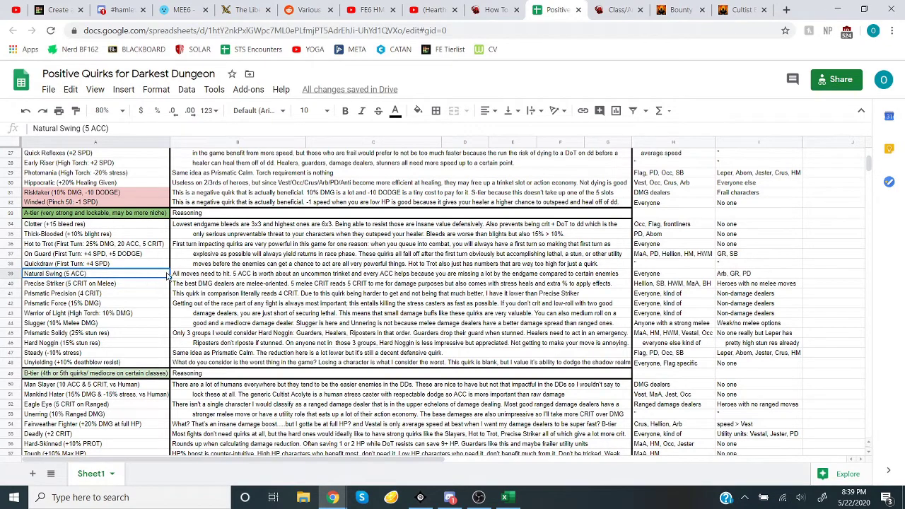
pyautogui.scroll(3, 133, 242)
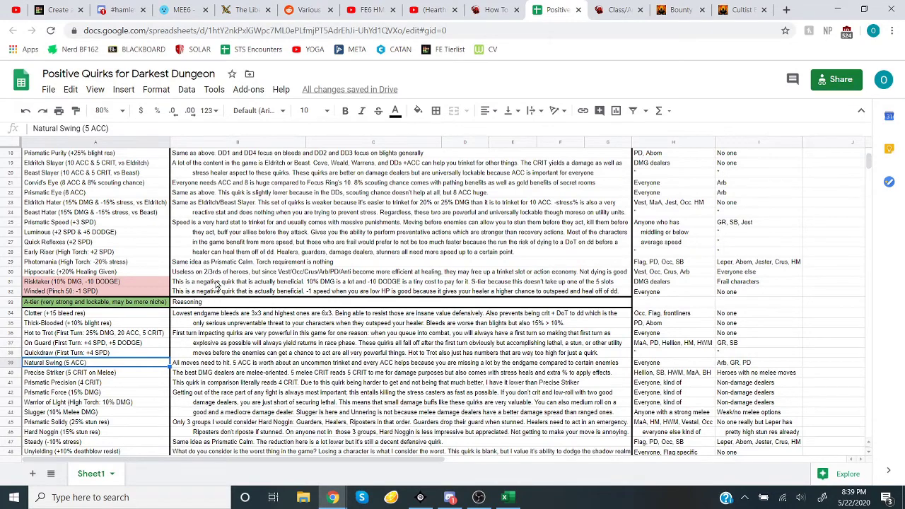
pyautogui.scroll(-3, 218, 287)
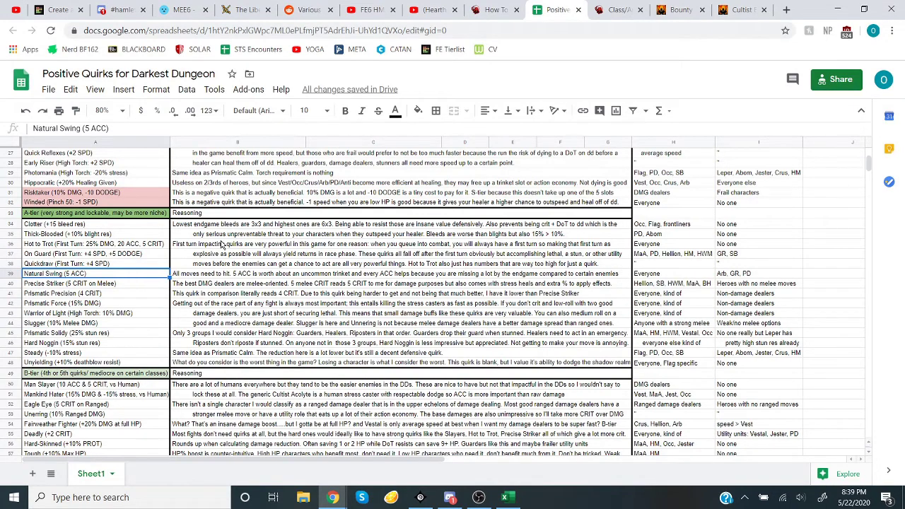
# Step: Compare the crit quirks Precise Striker and Prismatic Precision with the damage quirks listed below them
pyautogui.click(190, 284)
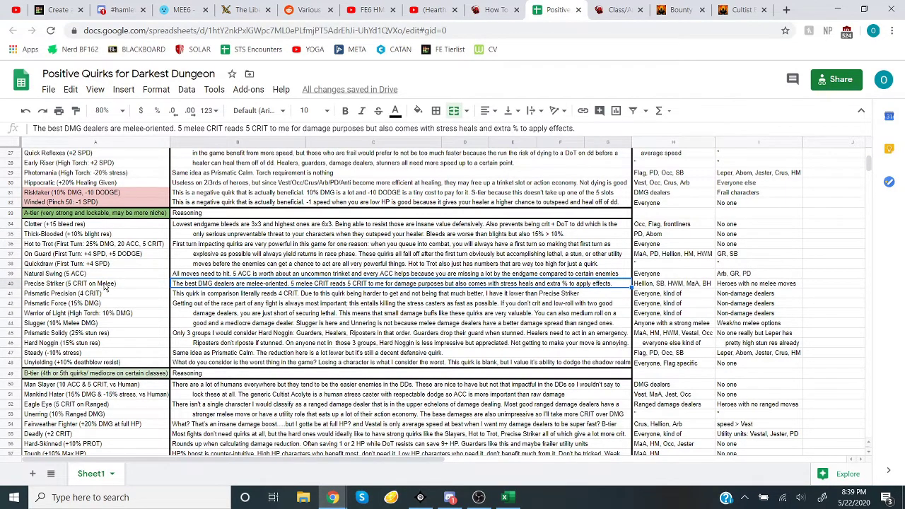
pyautogui.moveTo(104, 285); pyautogui.dragTo(106, 295)
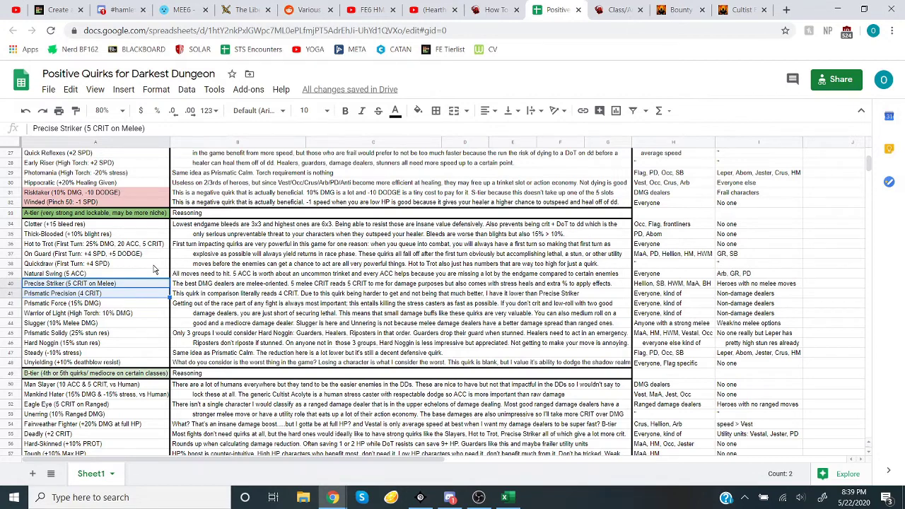
pyautogui.moveTo(88, 303); pyautogui.dragTo(101, 333)
pyautogui.click(103, 322)
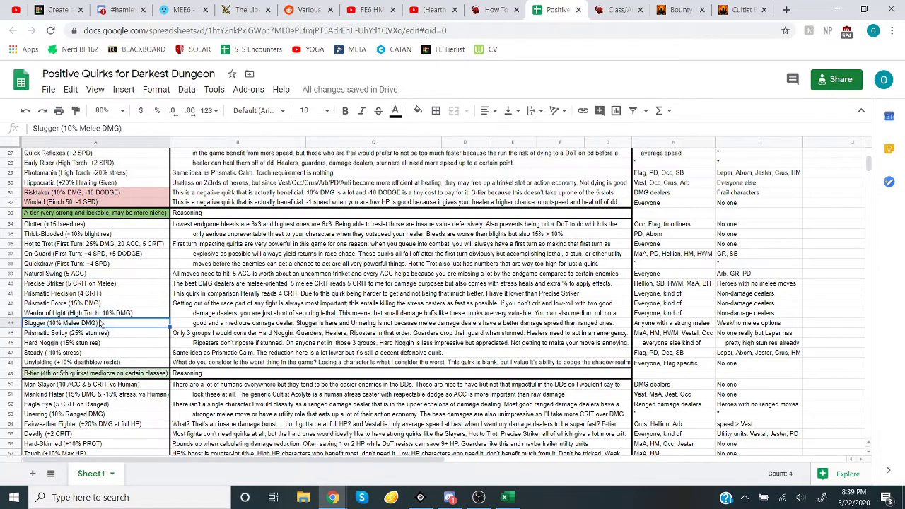
pyautogui.moveTo(104, 283); pyautogui.dragTo(105, 293)
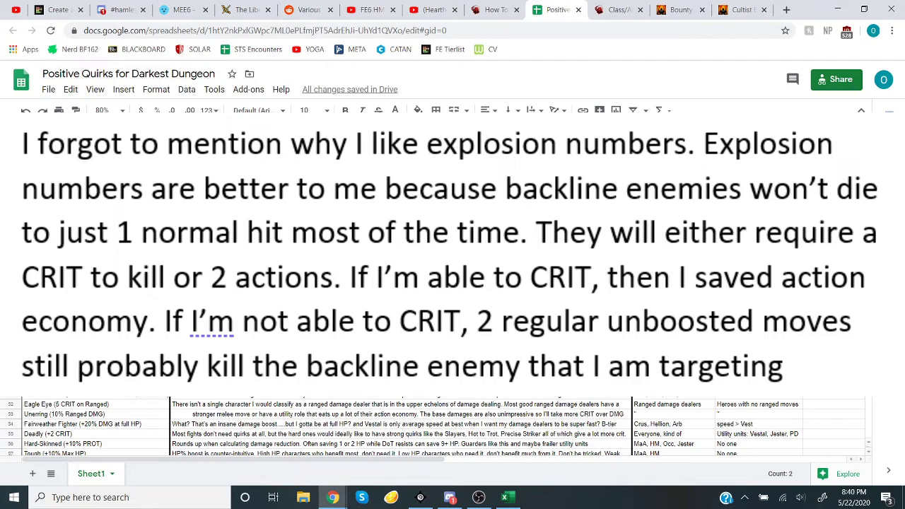
pyautogui.press('Down')
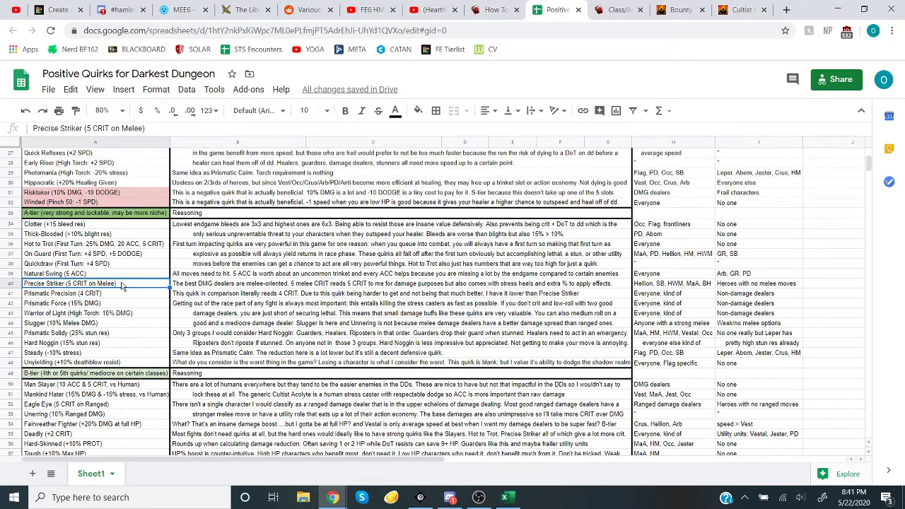
# Step: Compare Prismatic Precision with Precise Striker and check the best and worst characters listed for Prismatic Precision
pyautogui.click(114, 296)
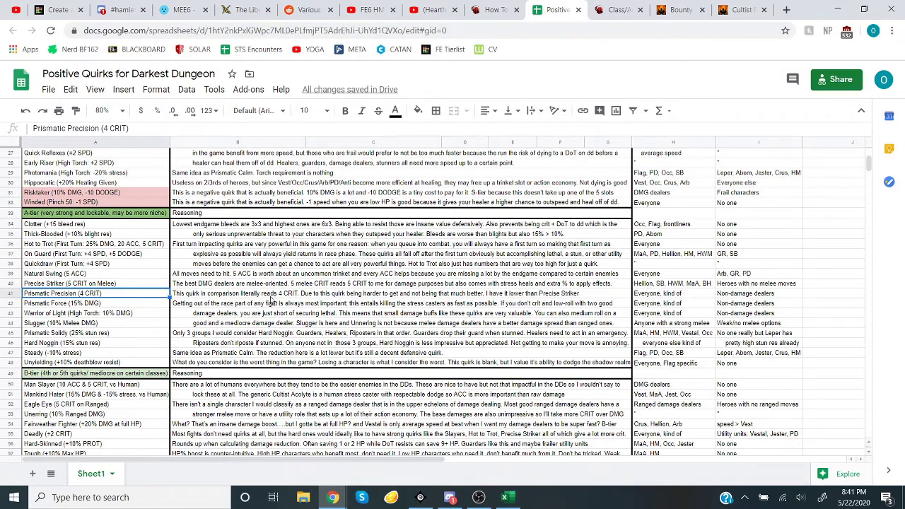
pyautogui.click(134, 283)
pyautogui.click(132, 296)
pyautogui.click(658, 297)
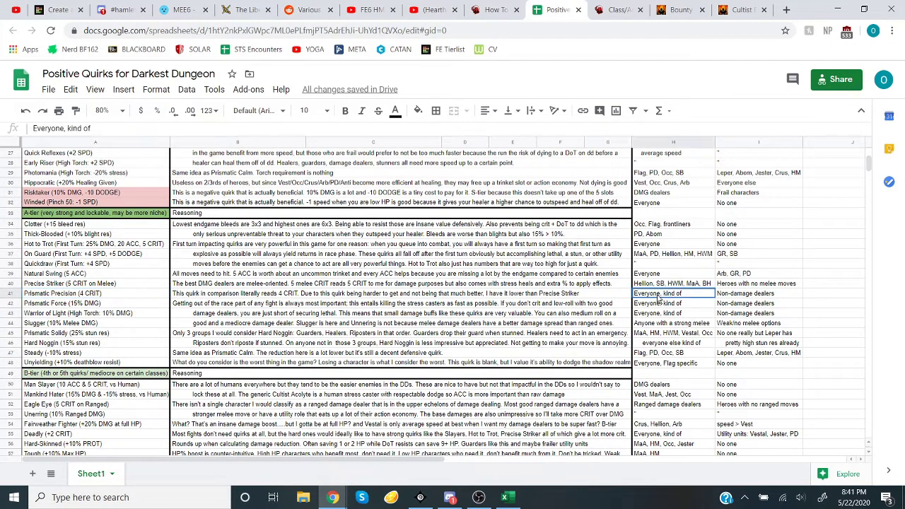
pyautogui.click(740, 297)
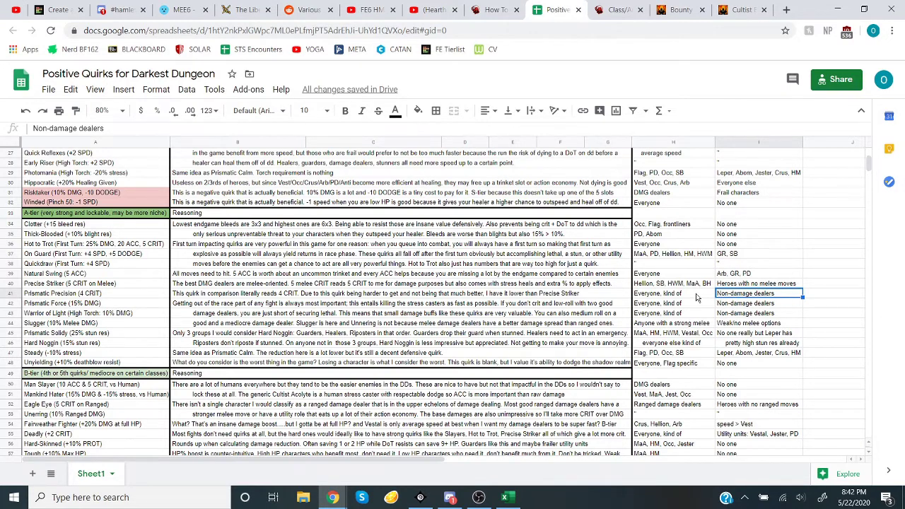
# Step: Review the damage quirks from Prismatic Force to Slugger and the reasoning for the stun-resist quirks Prismatic Solidy and Hard Noggin
pyautogui.moveTo(46, 305); pyautogui.dragTo(53, 329)
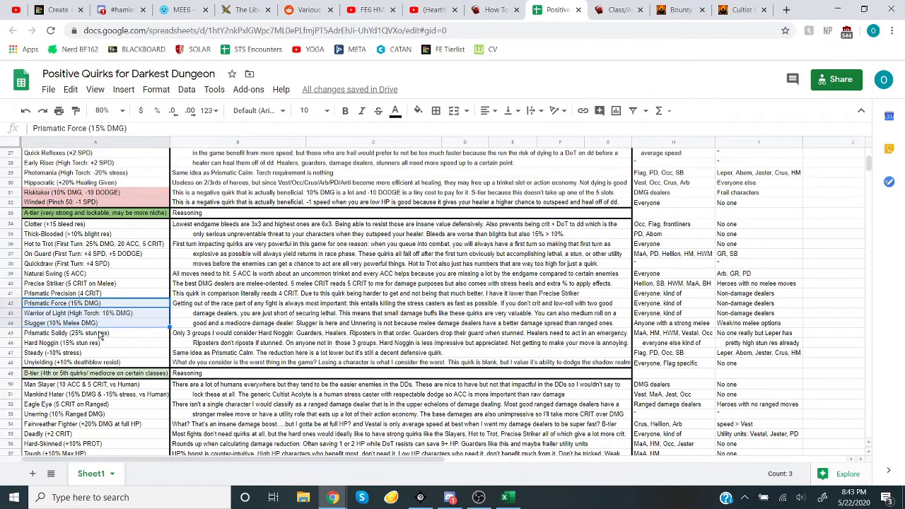
pyautogui.moveTo(101, 337); pyautogui.dragTo(101, 344)
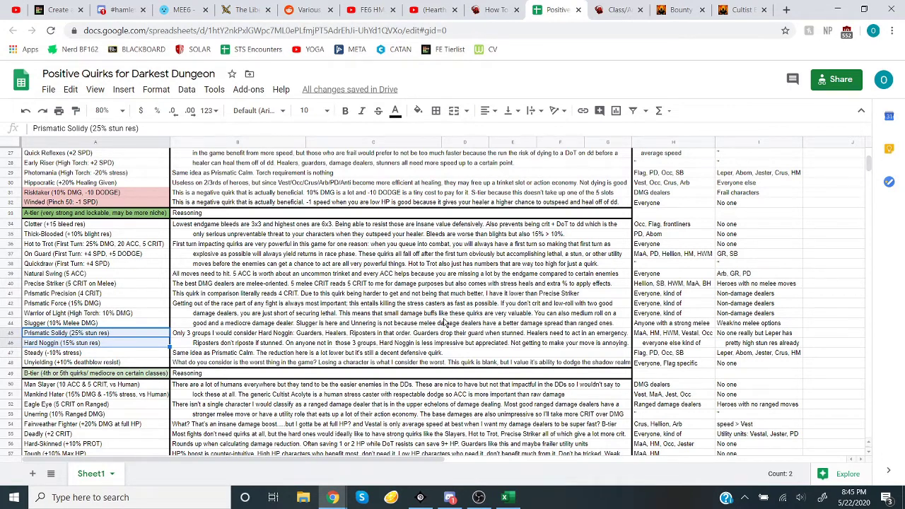
pyautogui.click(50, 151)
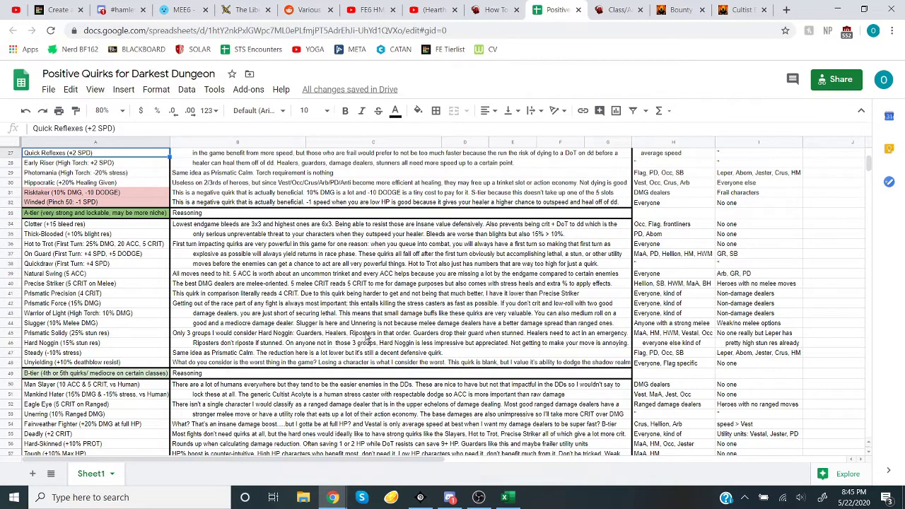
pyautogui.click(367, 337)
pyautogui.click(365, 345)
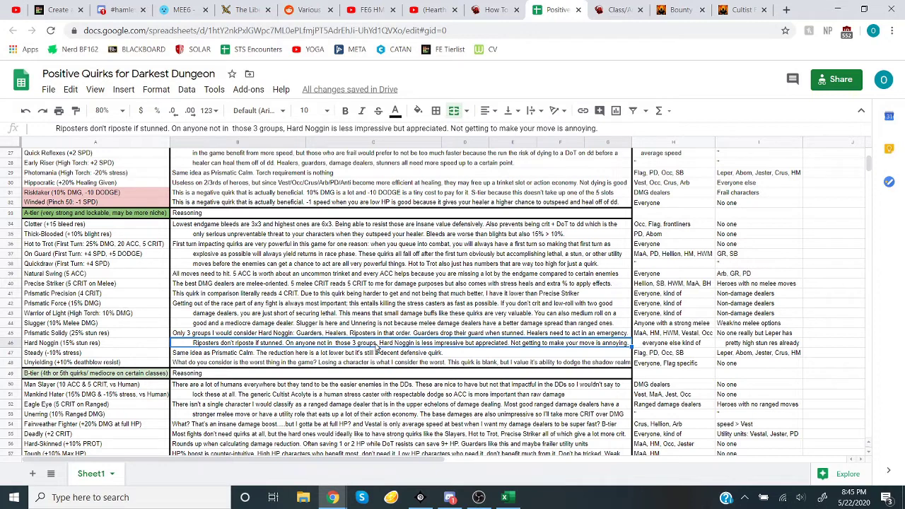
# Step: Examine Steady and compare it with the S-tier stress quirks such as Prismatic Calm
pyautogui.click(54, 352)
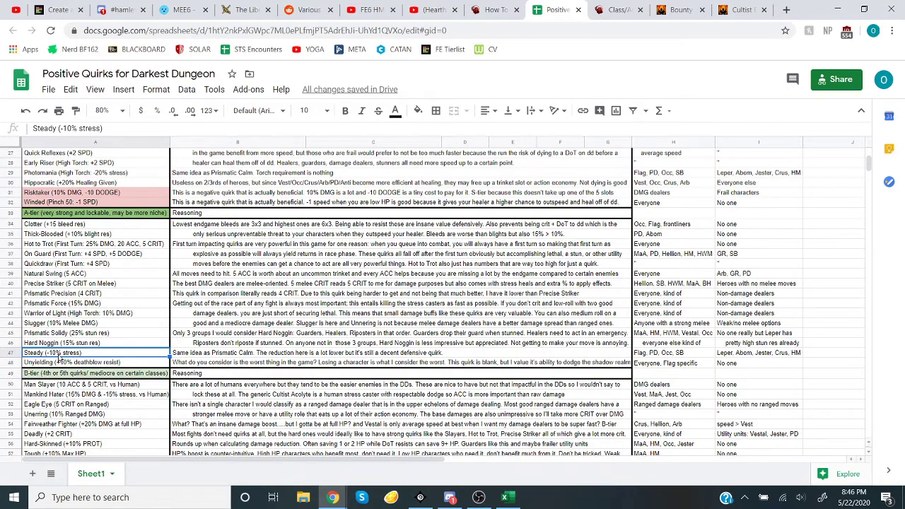
pyautogui.scroll(3, 59, 353)
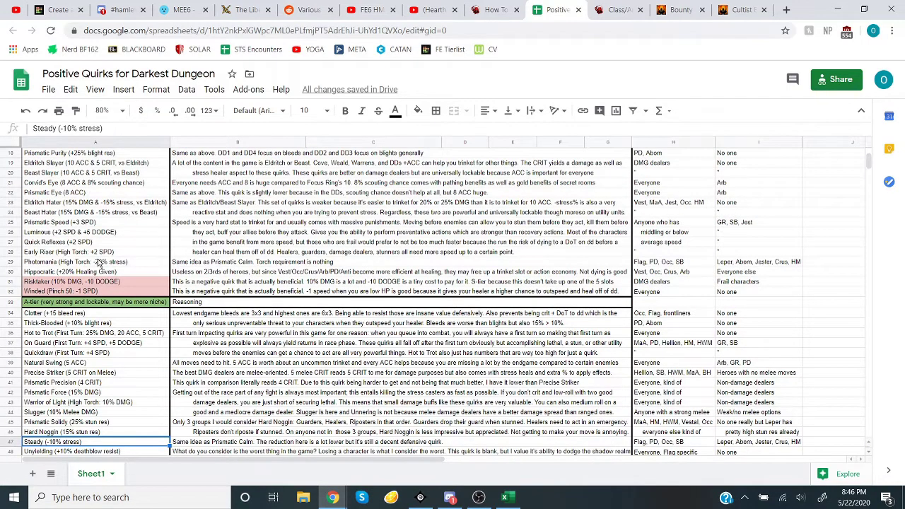
pyautogui.scroll(3, 99, 265)
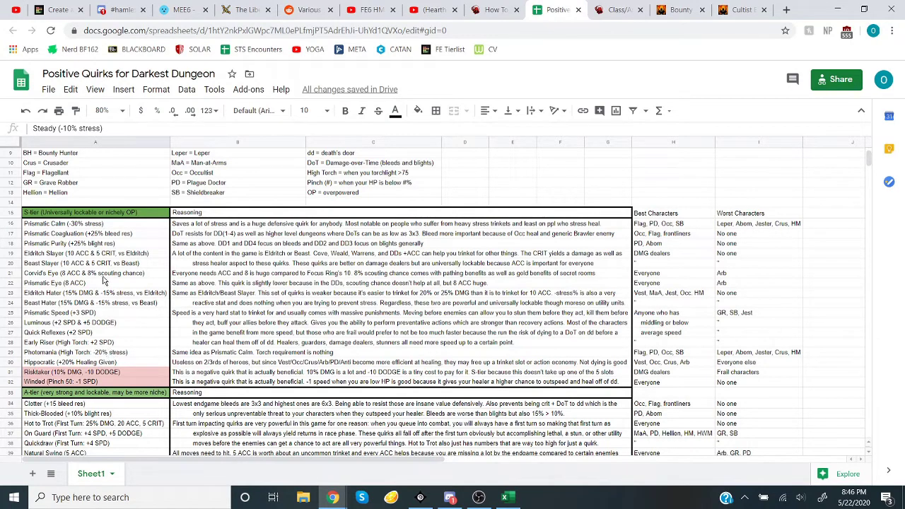
pyautogui.scroll(-6, 110, 331)
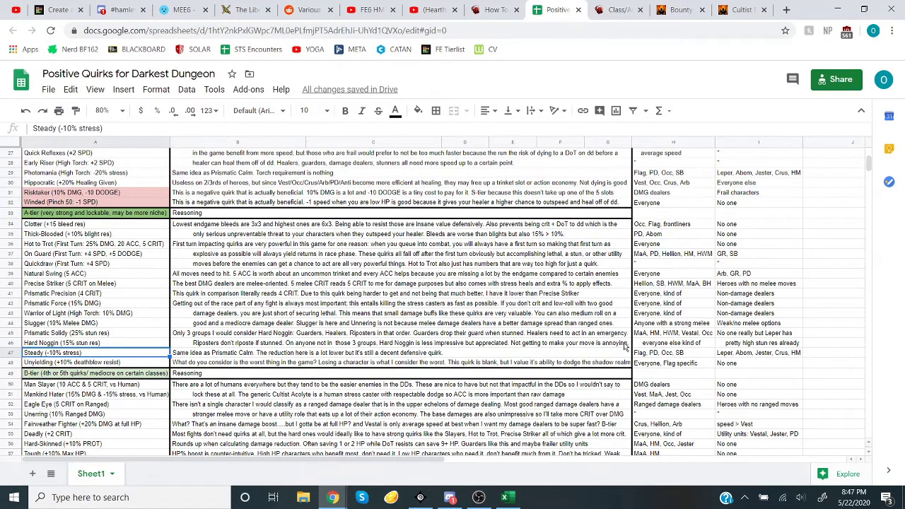
# Step: Examine Unyielding and its best characters, and look back over the S-tier and A-tier quirks
pyautogui.click(153, 363)
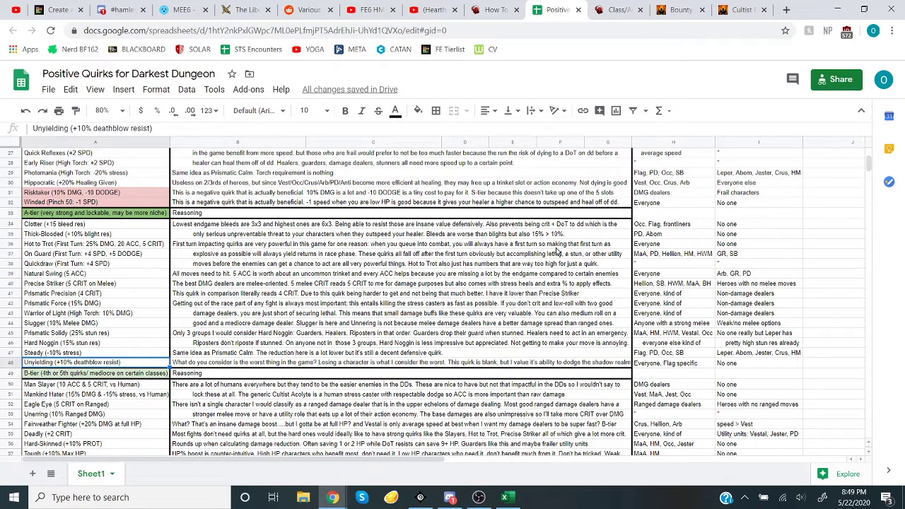
pyautogui.click(698, 364)
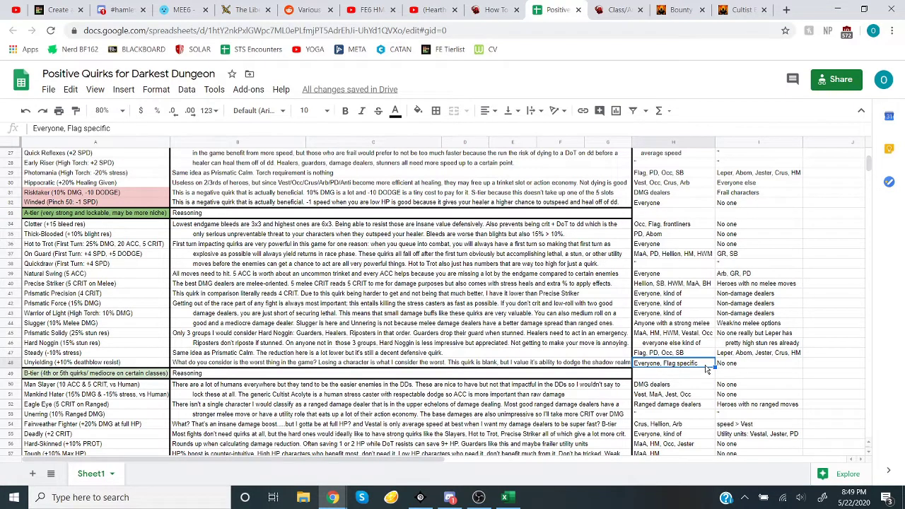
pyautogui.scroll(3, 708, 365)
pyautogui.scroll(-2, 735, 360)
pyautogui.scroll(2, 736, 361)
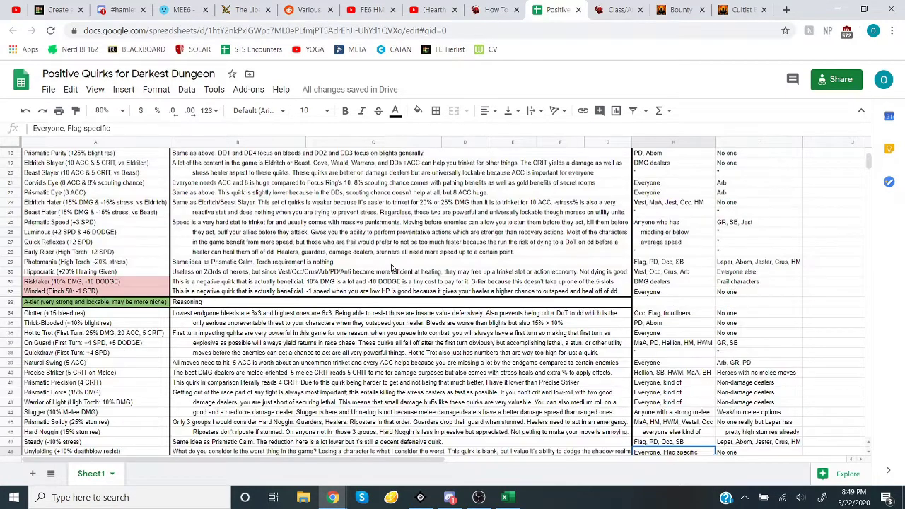
pyautogui.scroll(3, 392, 267)
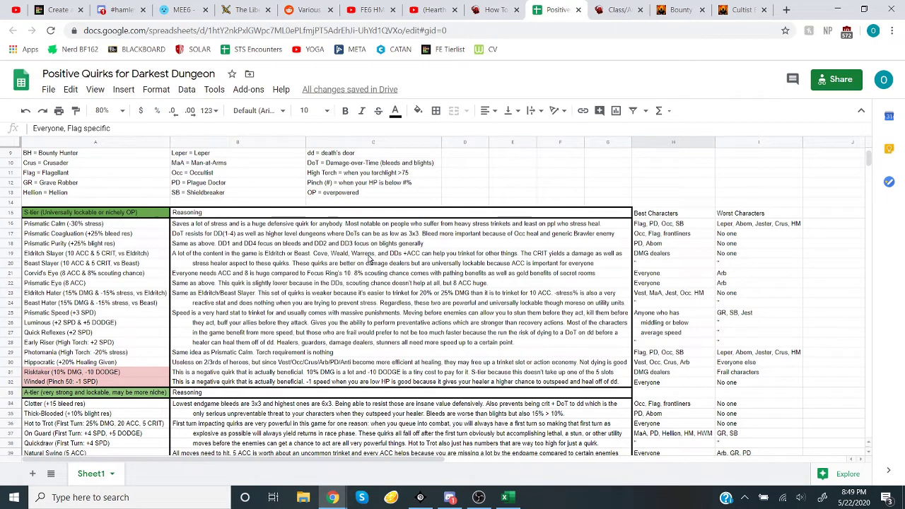
pyautogui.scroll(-3, 370, 259)
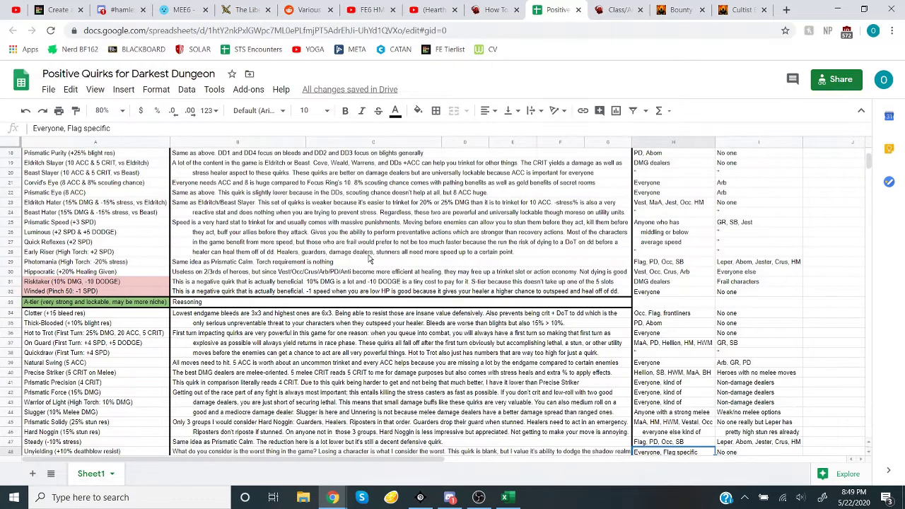
pyautogui.scroll(-3, 369, 259)
pyautogui.scroll(3, 368, 259)
pyautogui.scroll(-3, 365, 293)
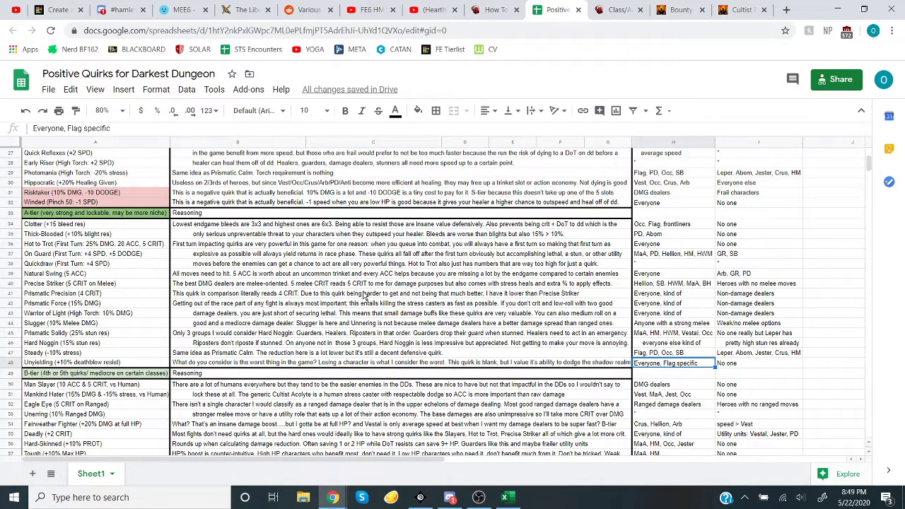
# Step: Skim the tier list down to the E-tier quirks and back through the S-tier, A-tier and B-tier sections
pyautogui.scroll(-15, 386, 273)
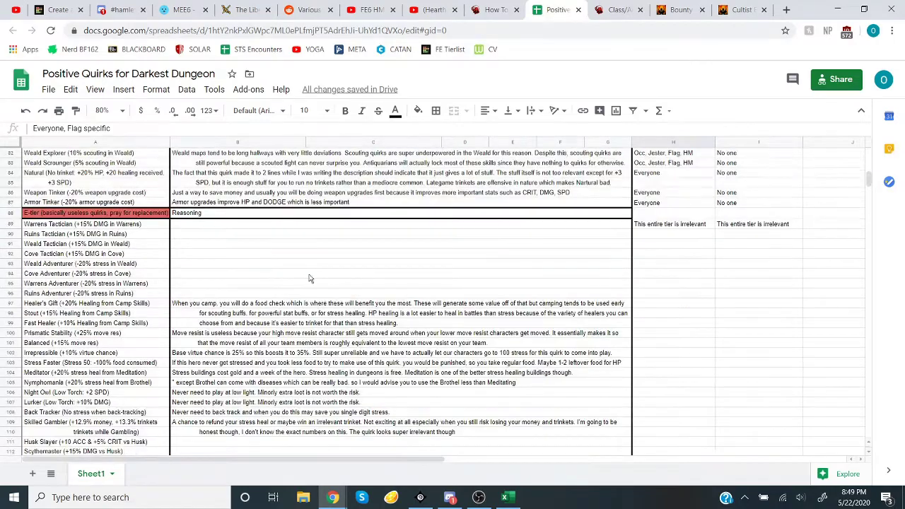
pyautogui.scroll(20, 283, 350)
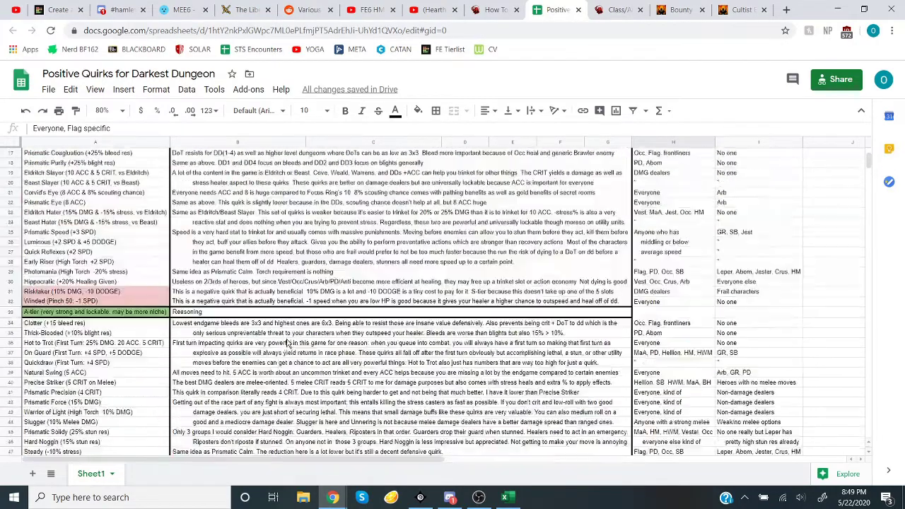
pyautogui.scroll(5, 287, 343)
pyautogui.scroll(-10, 292, 338)
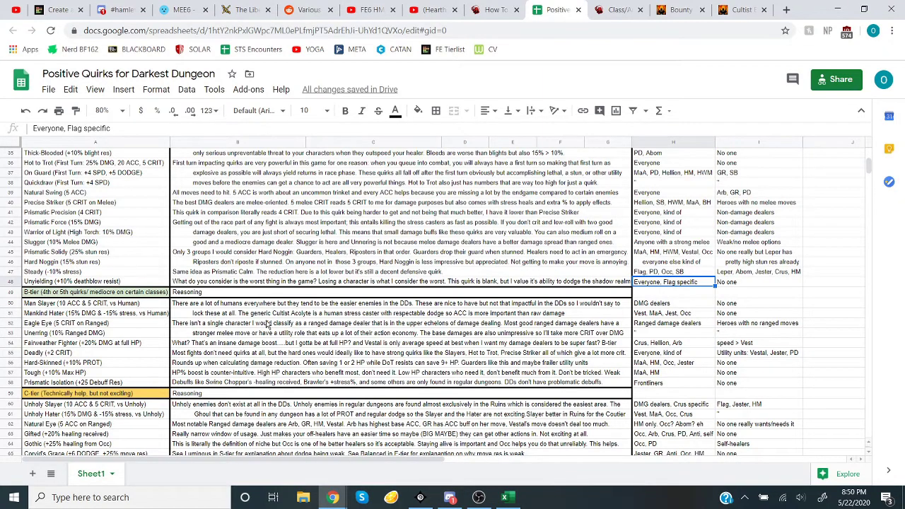
pyautogui.scroll(9, 269, 322)
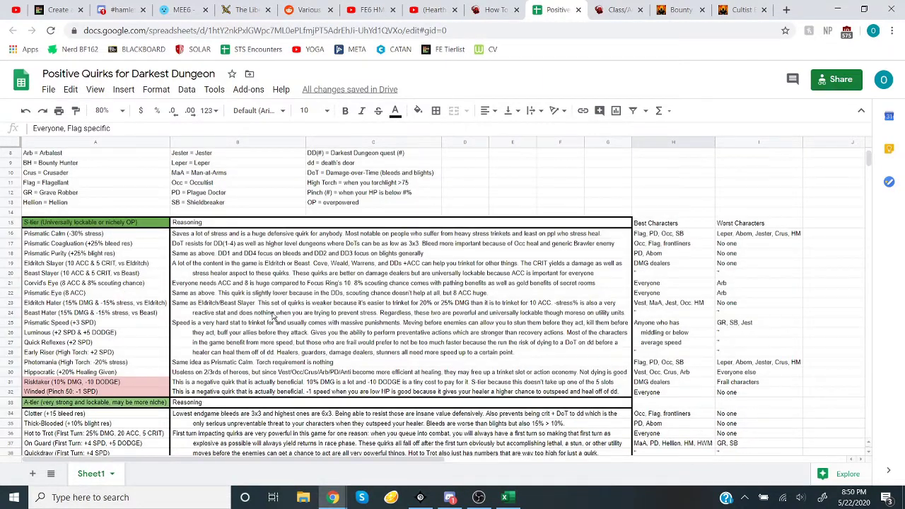
pyautogui.scroll(-3, 263, 319)
pyautogui.scroll(-4, 260, 321)
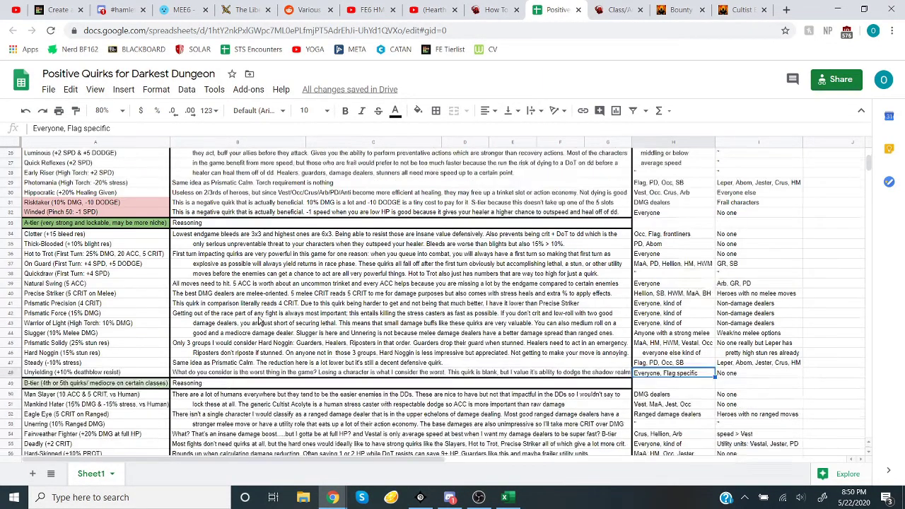